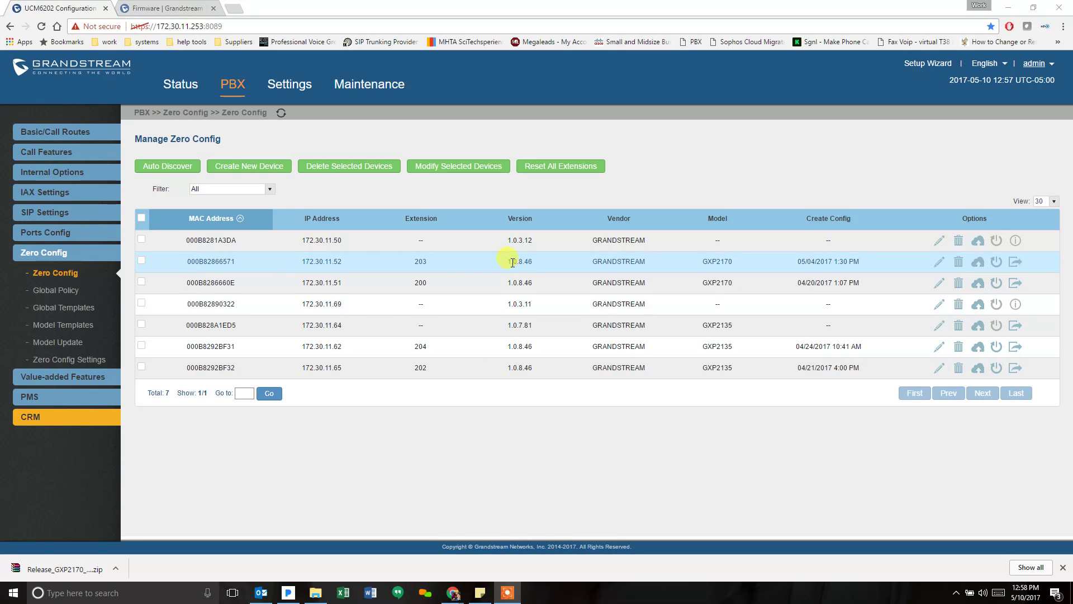
drag(508, 261, 530, 261)
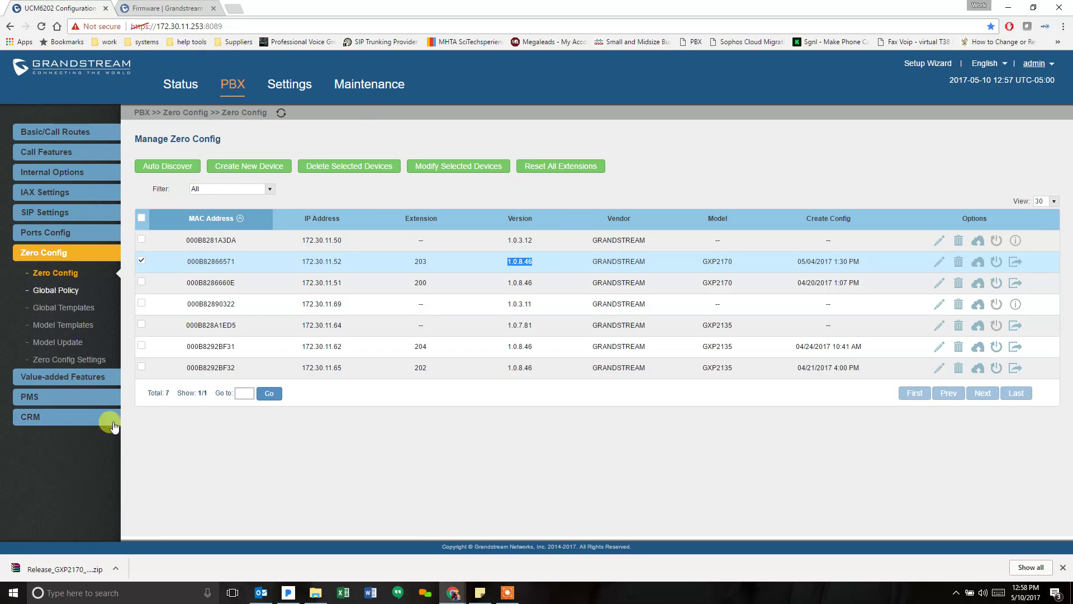
click(112, 427)
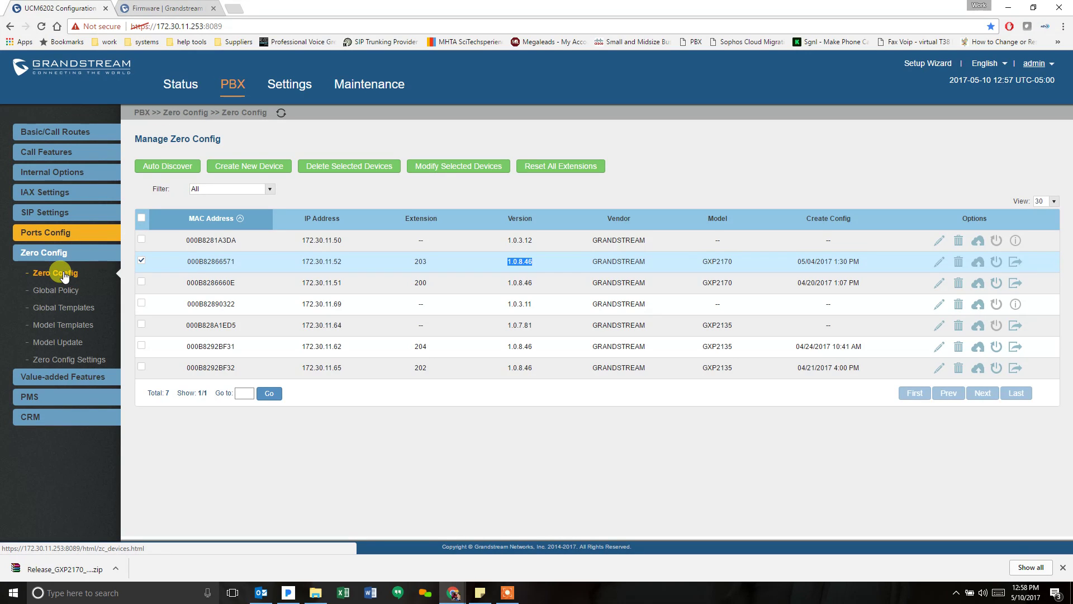
click(63, 274)
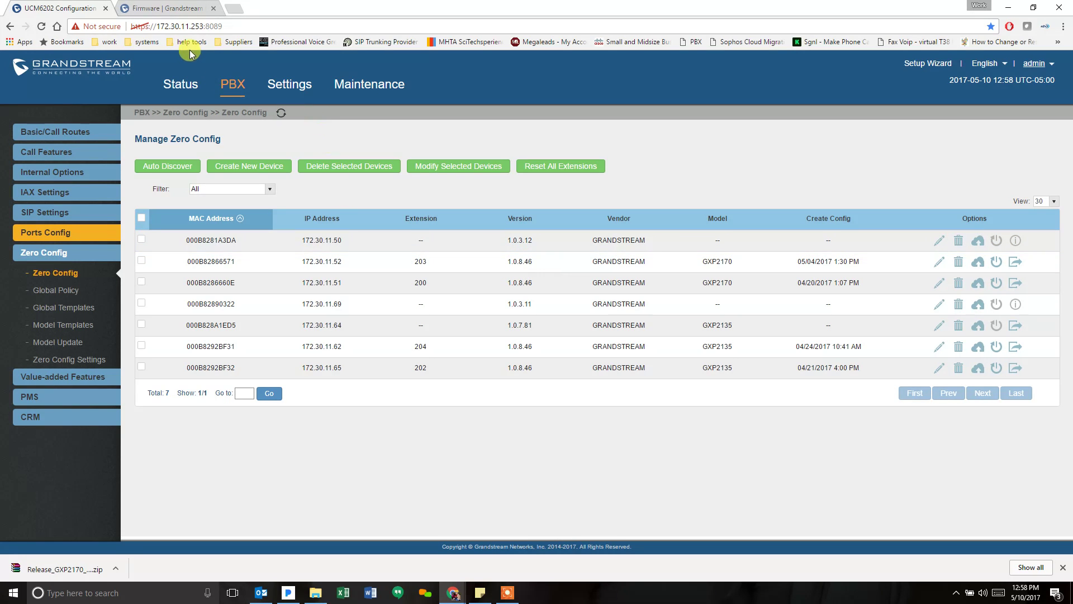
- Bring up the Grandstream firmware page listing GXP2170 firmware 1.0.8.47 and Release_GXP2170_1.0.8.47.zip
click(166, 8)
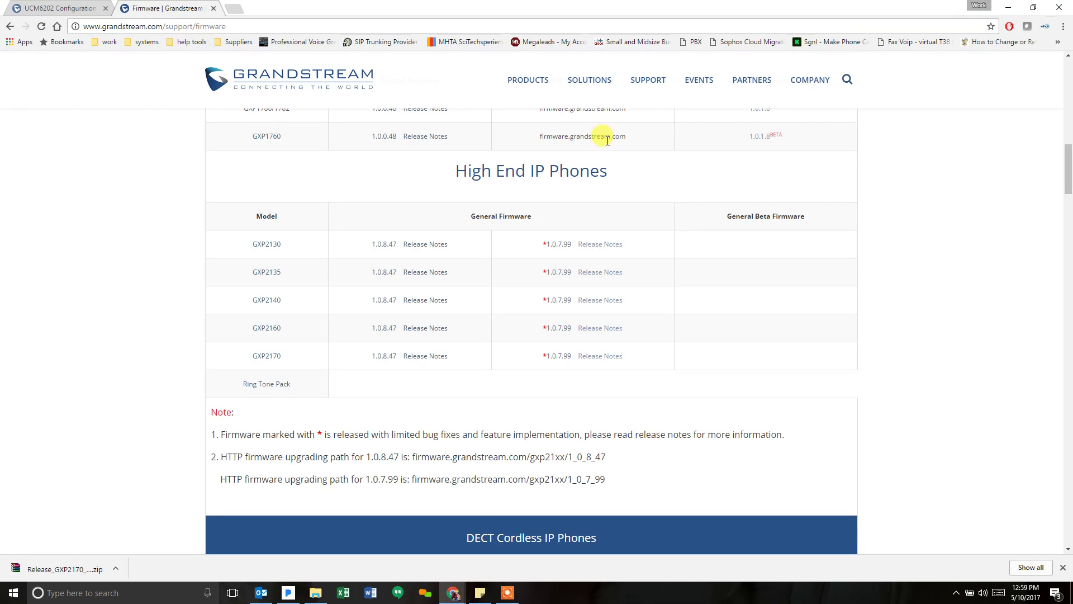
click(254, 26)
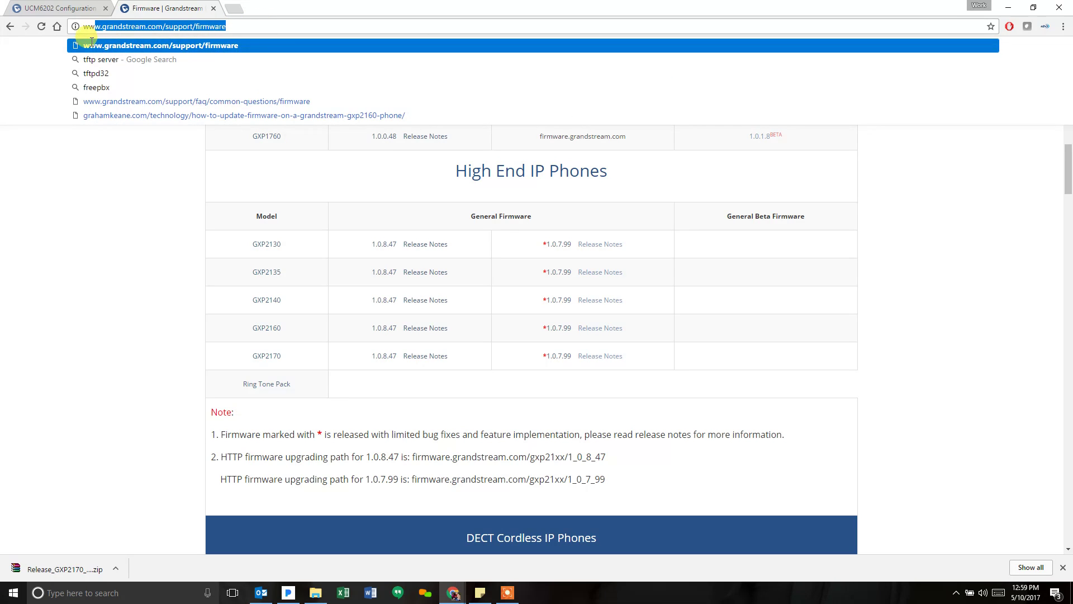
click(109, 250)
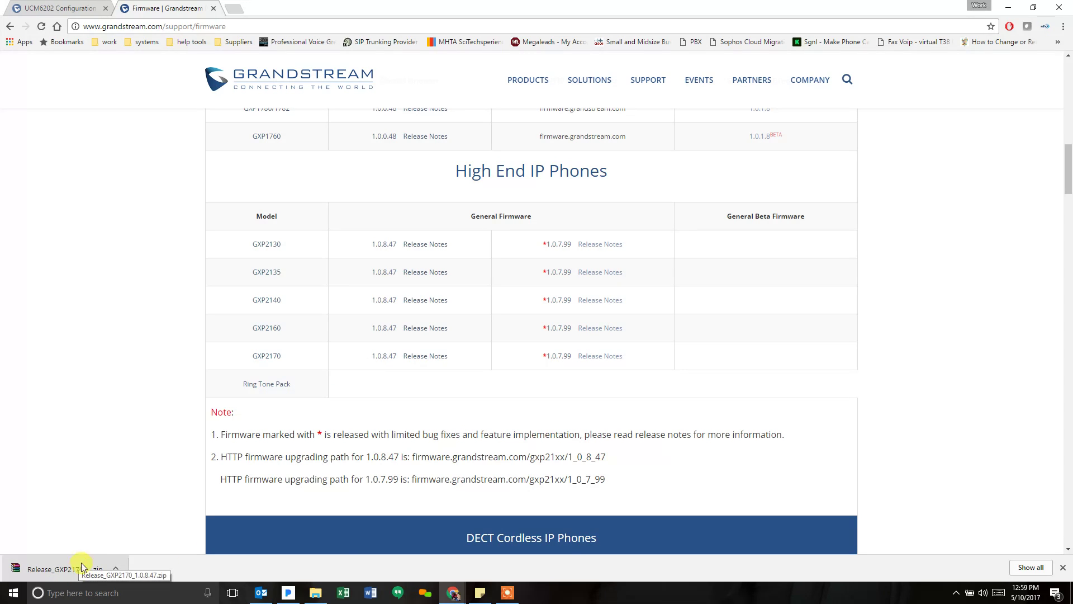
- View the Release_GXP2170_1.0.8.47 folder containing gxp2170fw.bin, then go back to the phone's Maintenance window
click(313, 593)
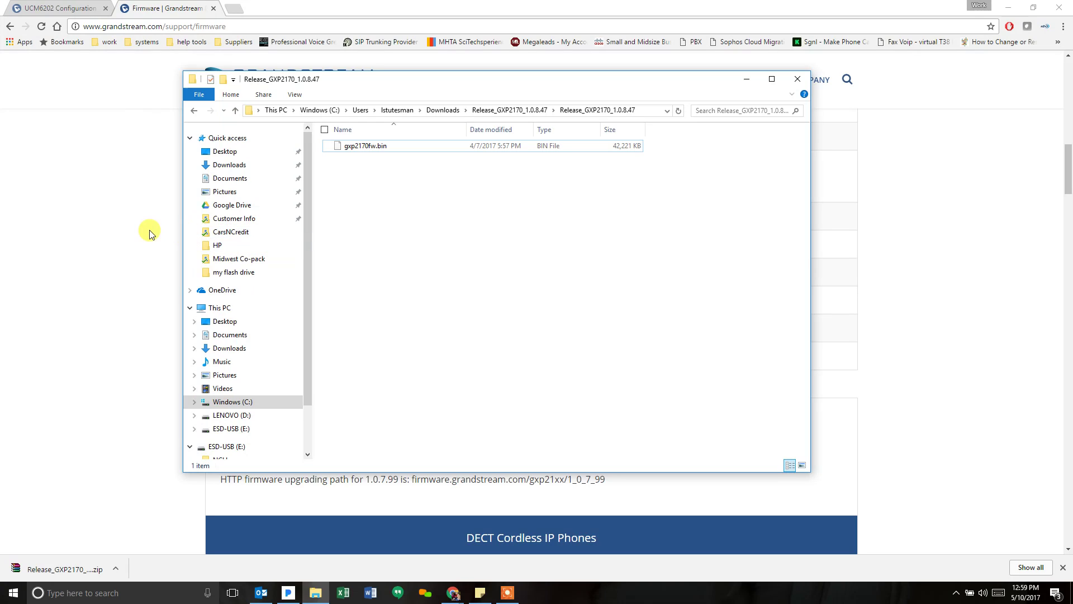
click(68, 9)
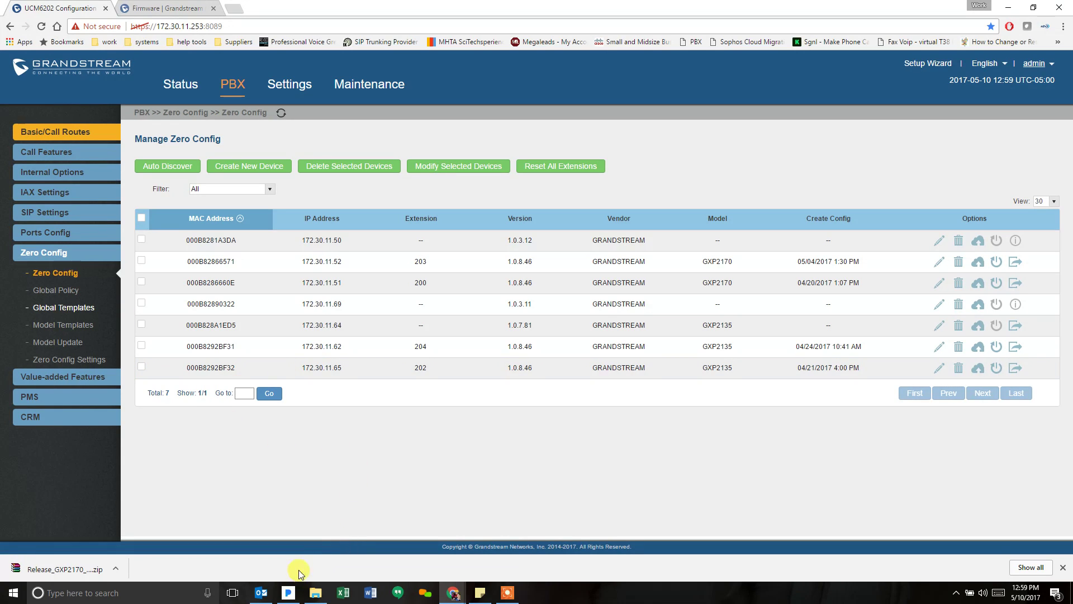
- Trim the URL to the phone's IP address and sign in with the account password
mouse_move(452, 591)
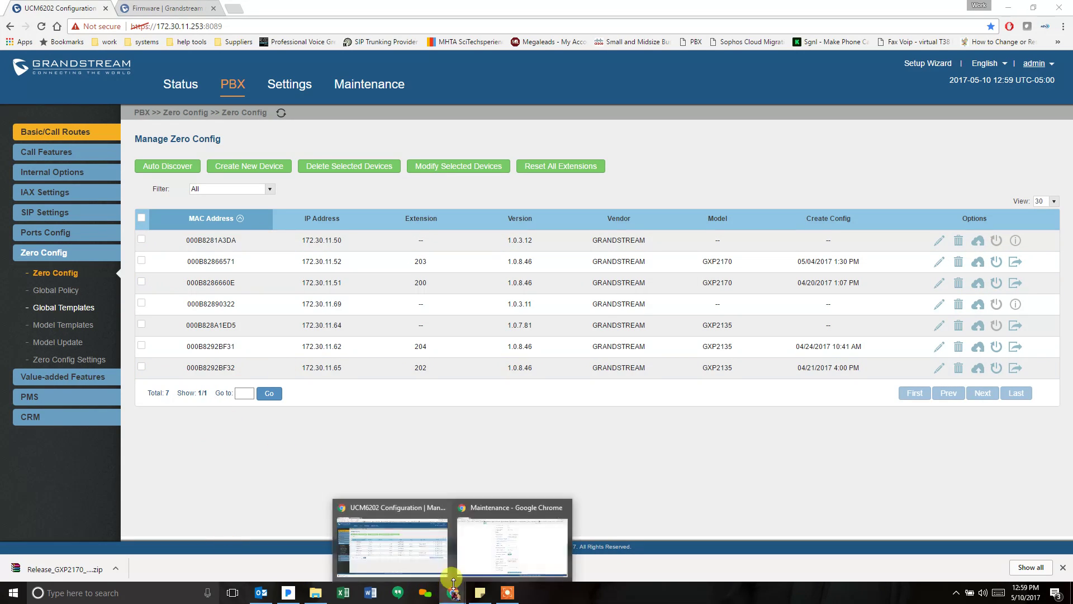
click(477, 555)
mouse_move(367, 352)
scroll(218, 148, up, 2)
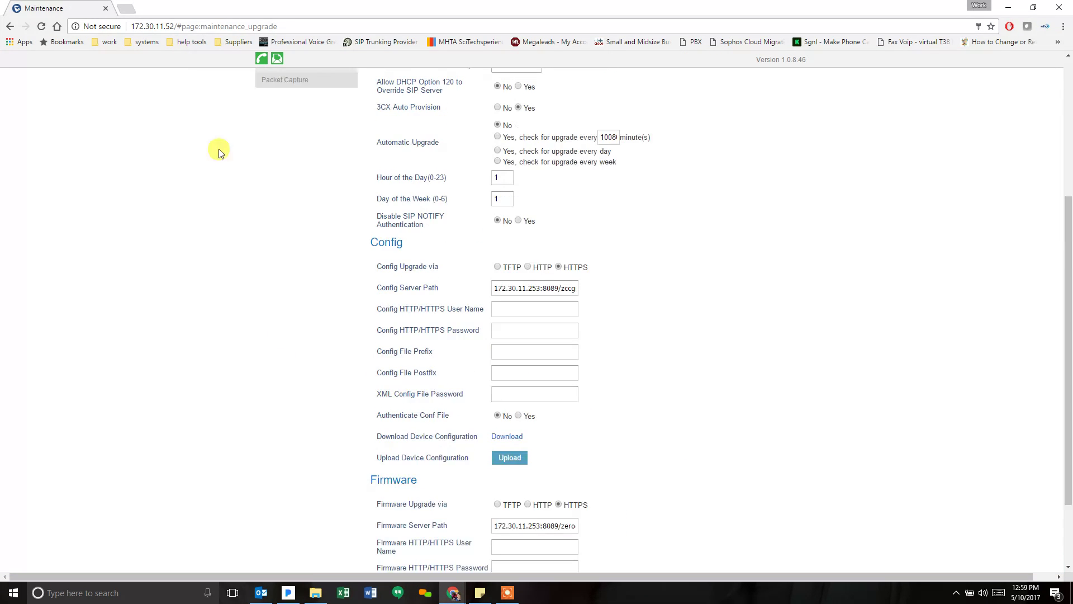
drag(175, 25, 405, 21)
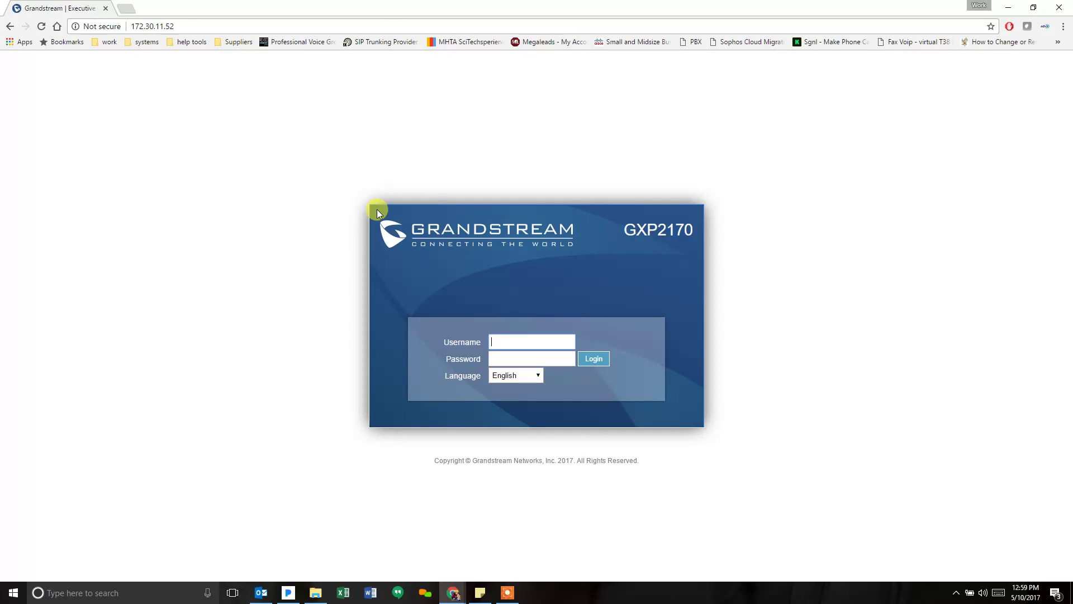
key(Tab)
text(admin)
key(Return)
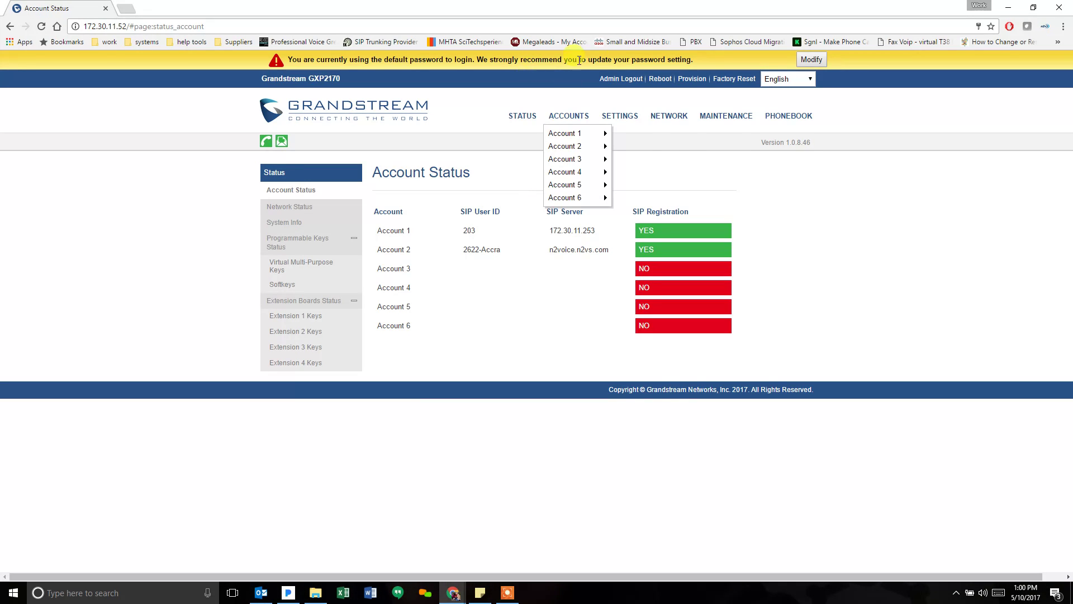
mouse_move(725, 116)
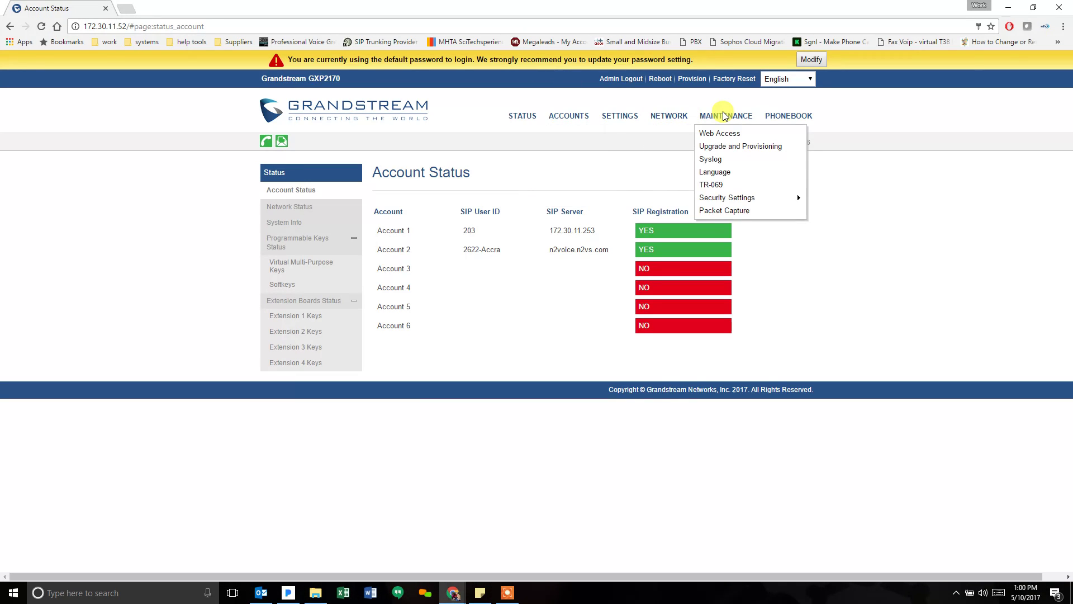
- Go to Maintenance > Upgrade and Provisioning, opening and closing the firmware upload window twice
click(725, 149)
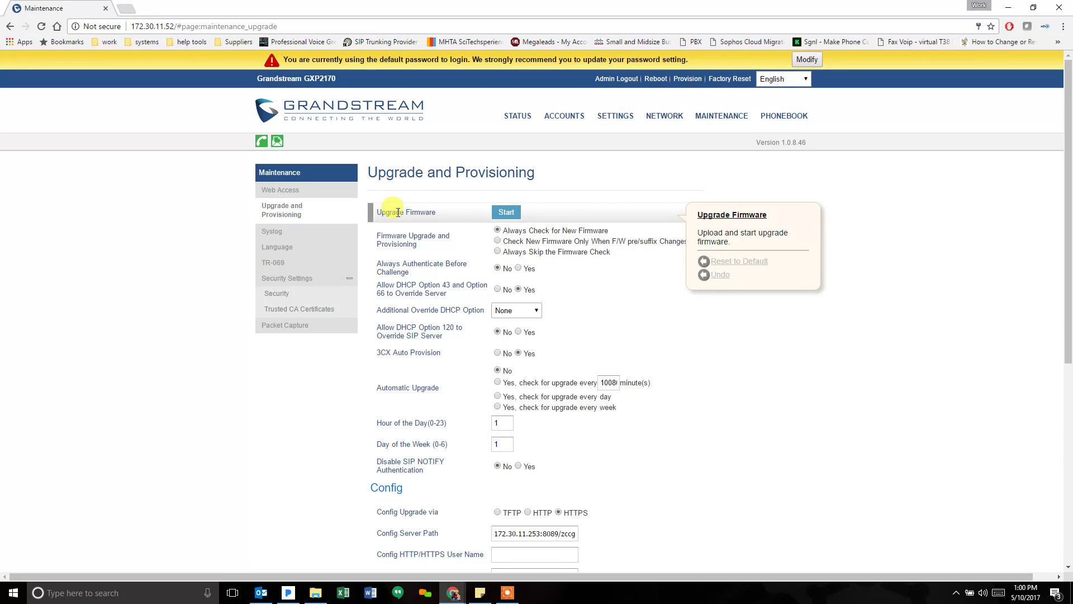
click(494, 212)
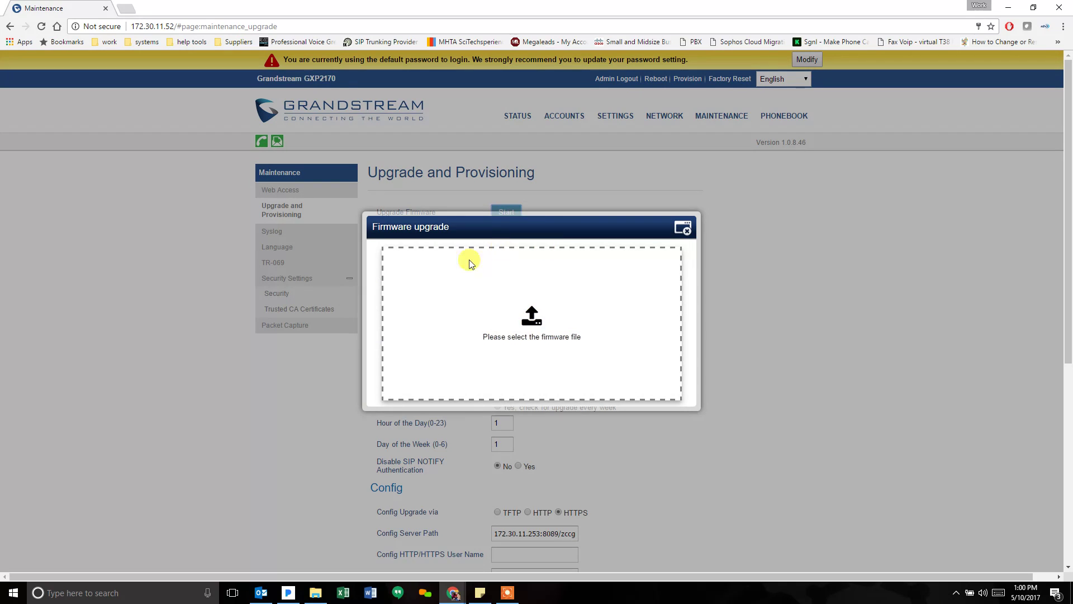
click(683, 228)
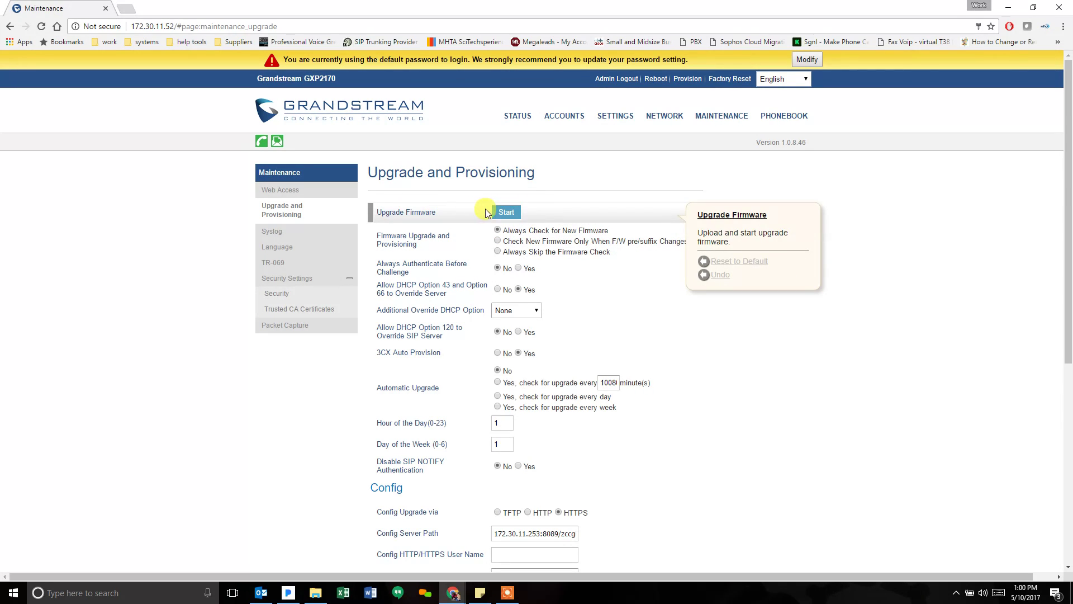
click(507, 213)
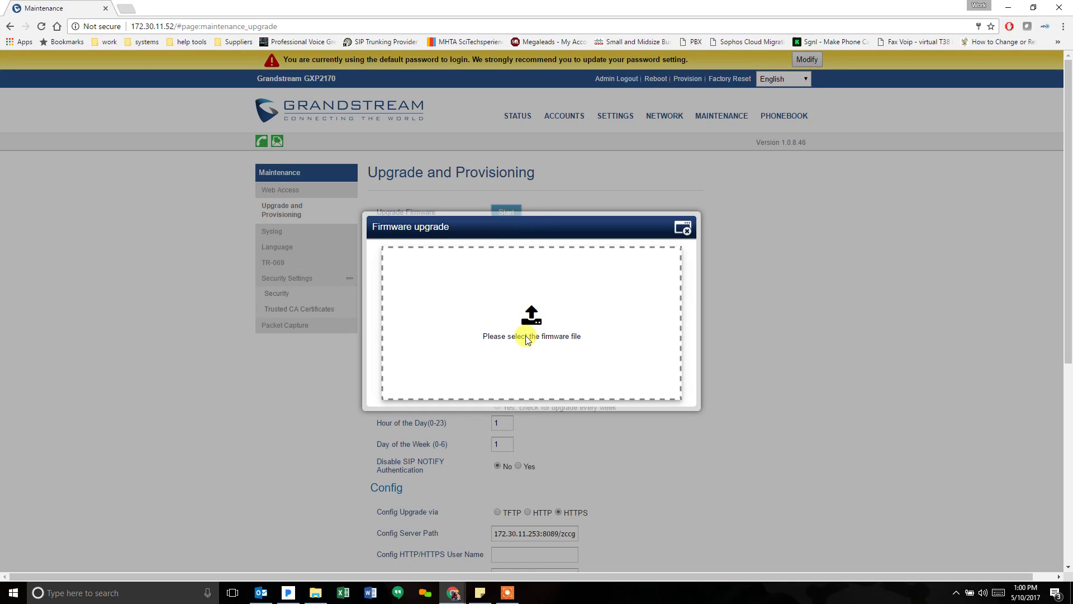
click(683, 229)
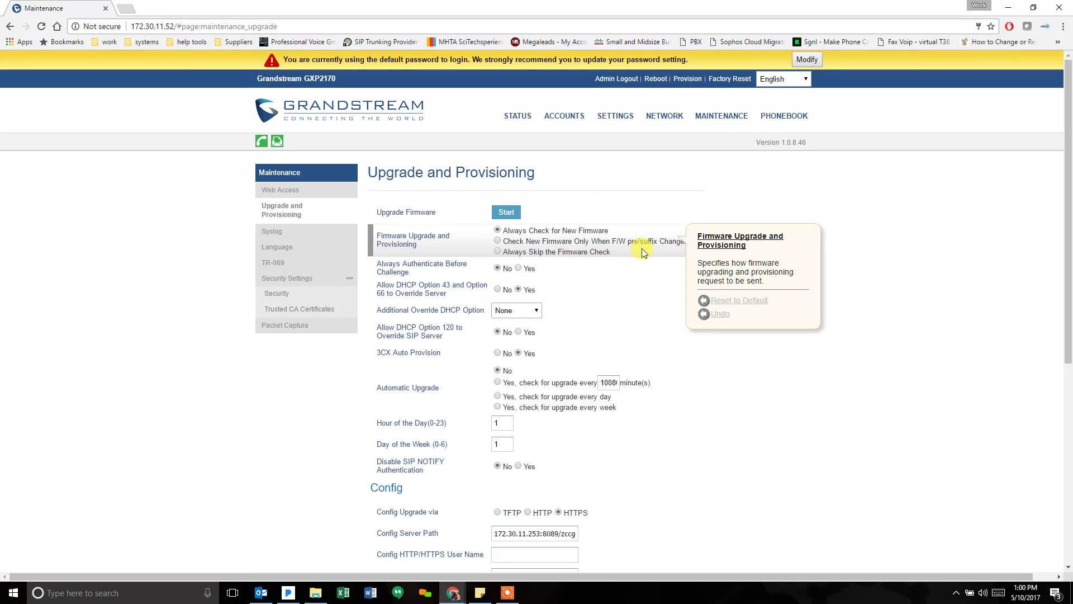
- Scroll to the Firmware section and inspect the server path 172.30.11.253:8089/zeroconfig/firmware
scroll(637, 251, down, 5)
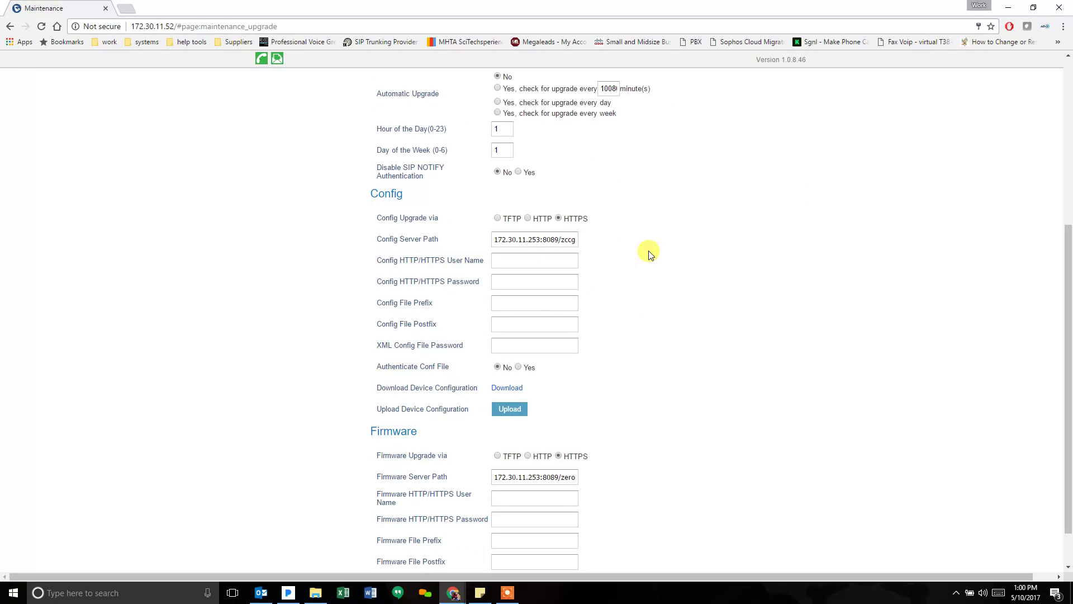
mouse_move(400, 228)
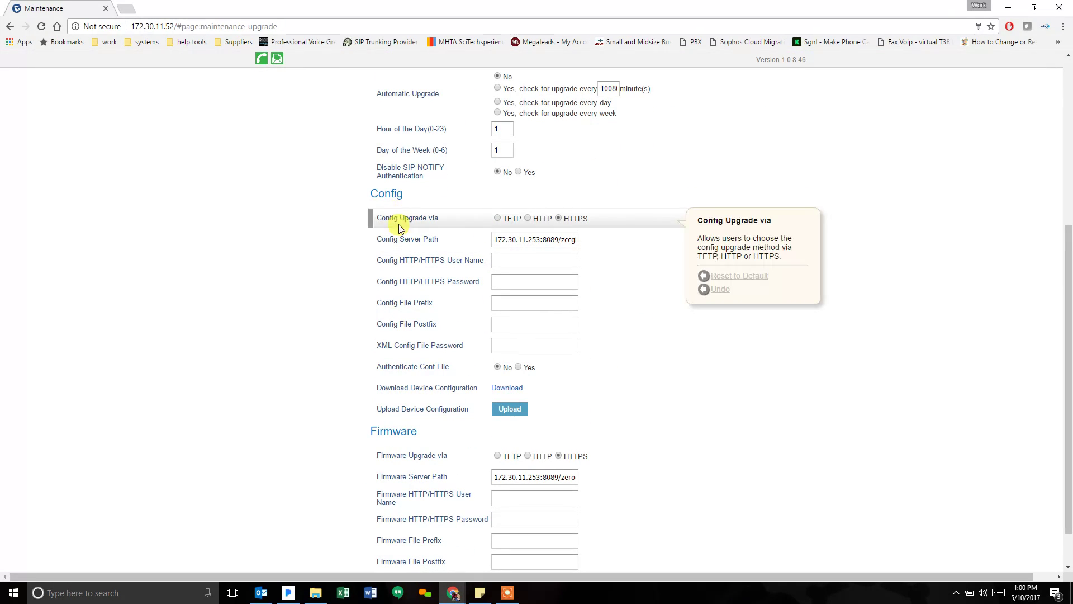
mouse_move(492, 237)
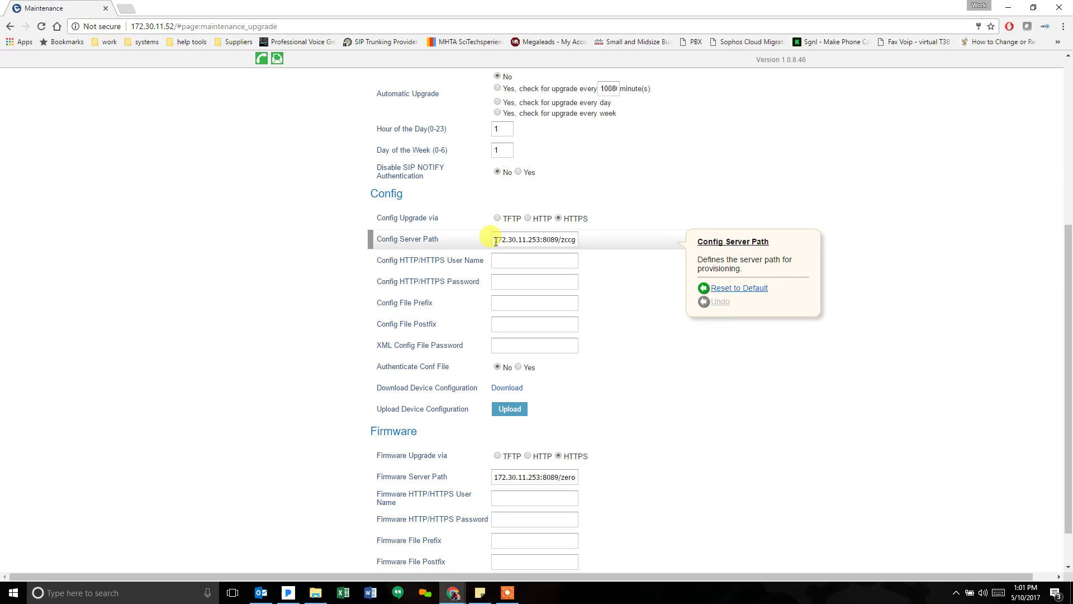
mouse_move(496, 472)
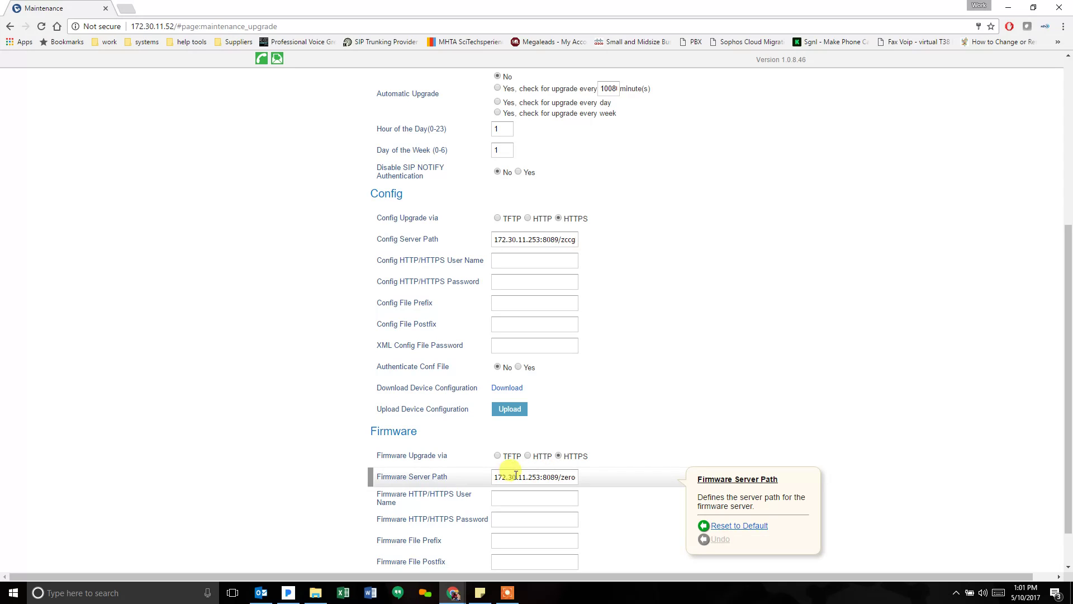
scroll(509, 474, down, 1)
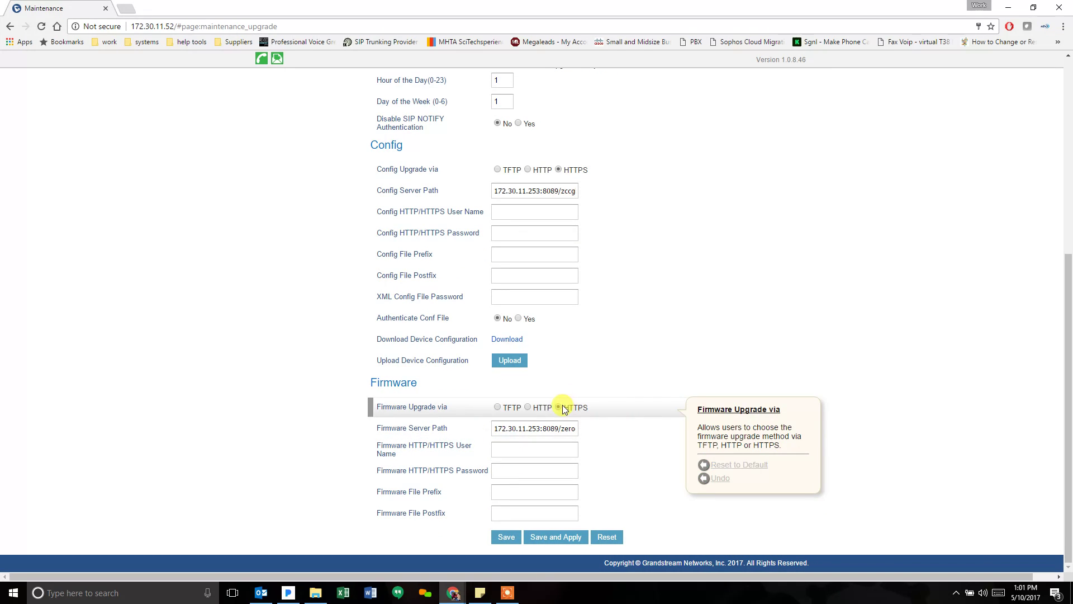
click(497, 428)
drag(496, 428, 600, 427)
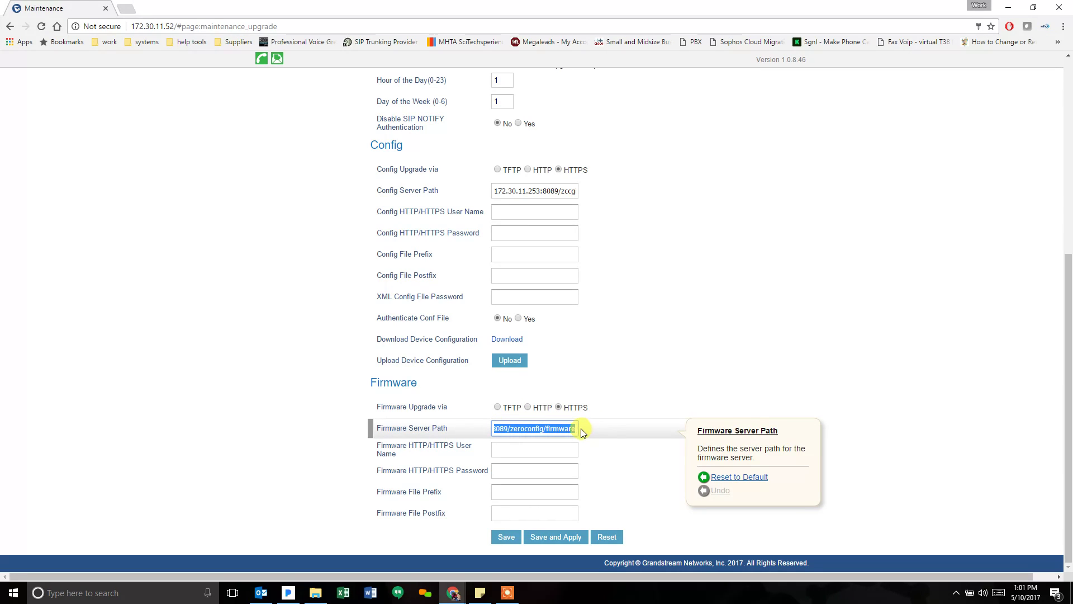
click(566, 428)
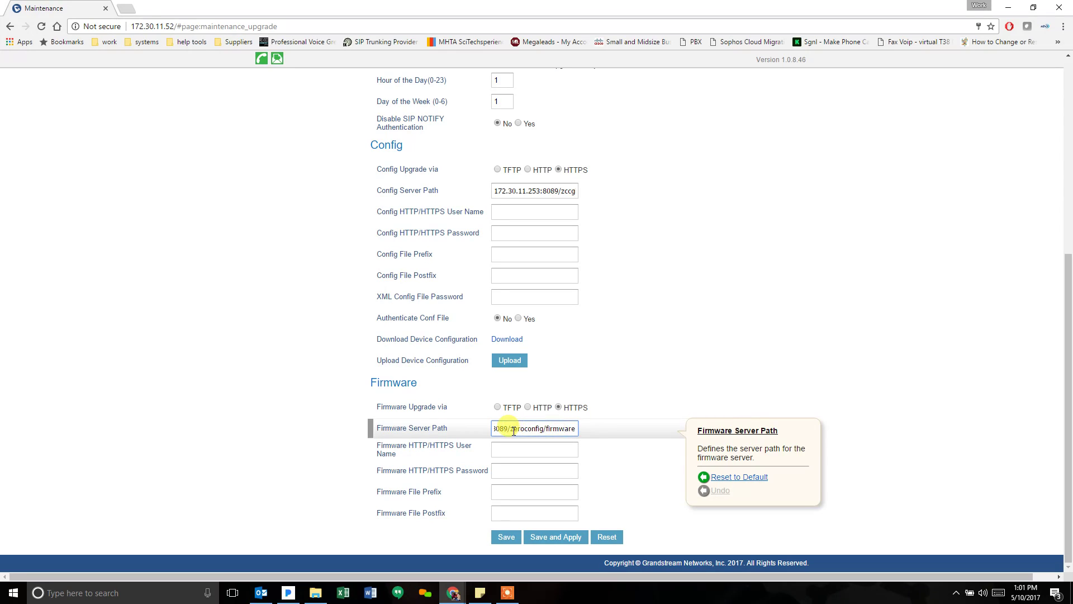
drag(511, 429, 551, 428)
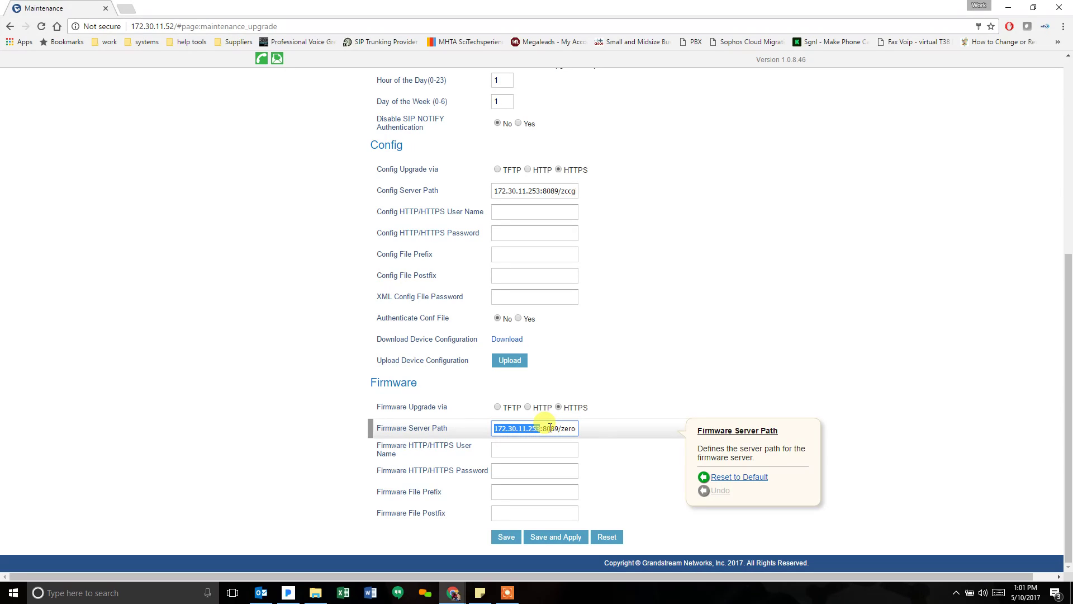
click(559, 431)
drag(559, 431, 591, 431)
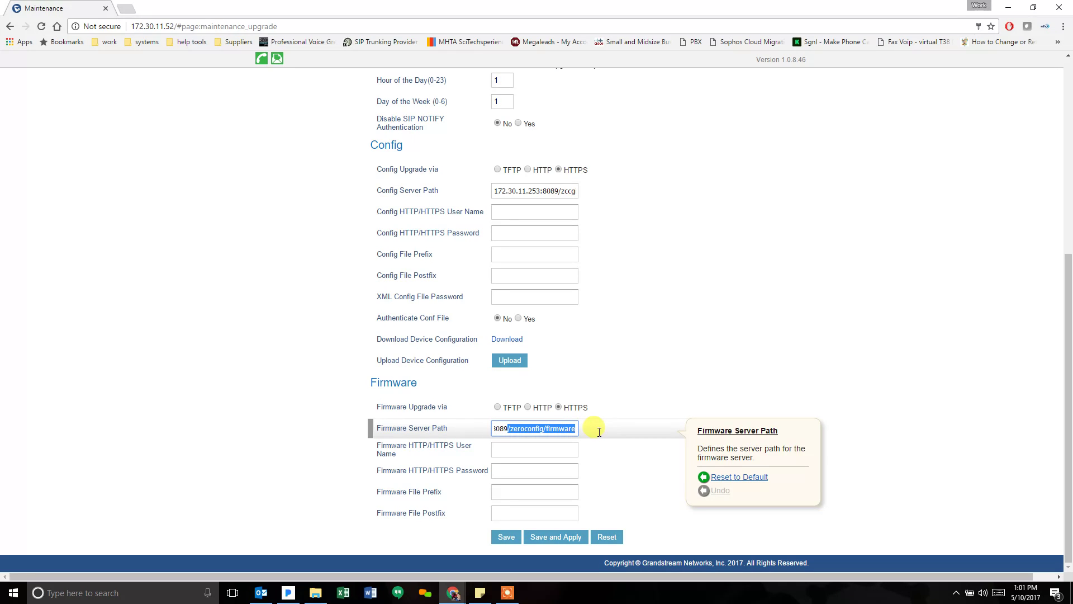
click(569, 431)
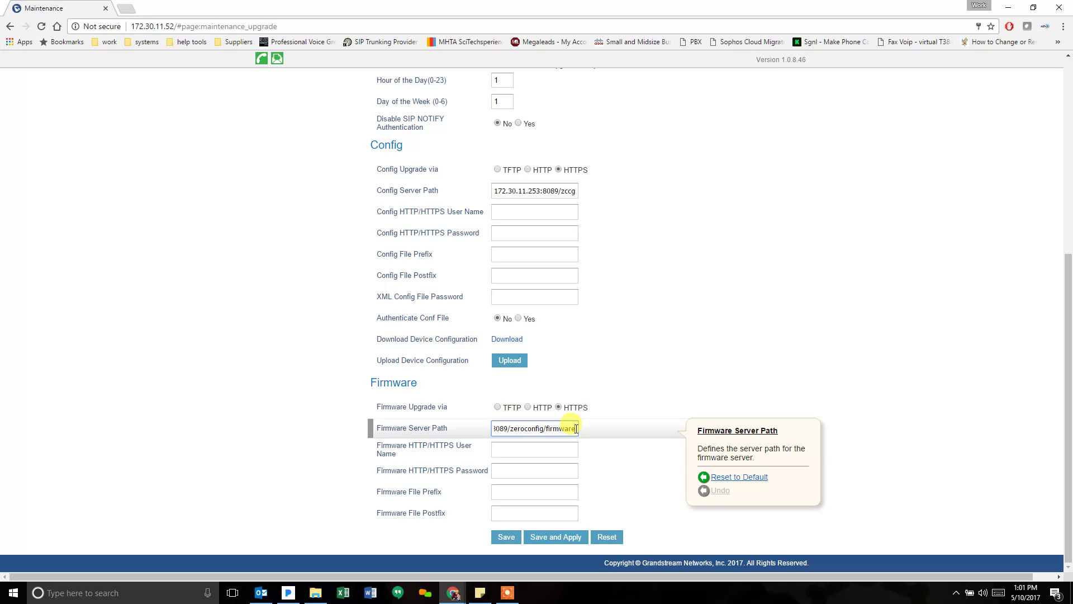
- Empty the Firmware Server Path, set Firmware Upgrade via HTTP, and Save and Apply
triple_click(559, 429)
key(BackSpace)
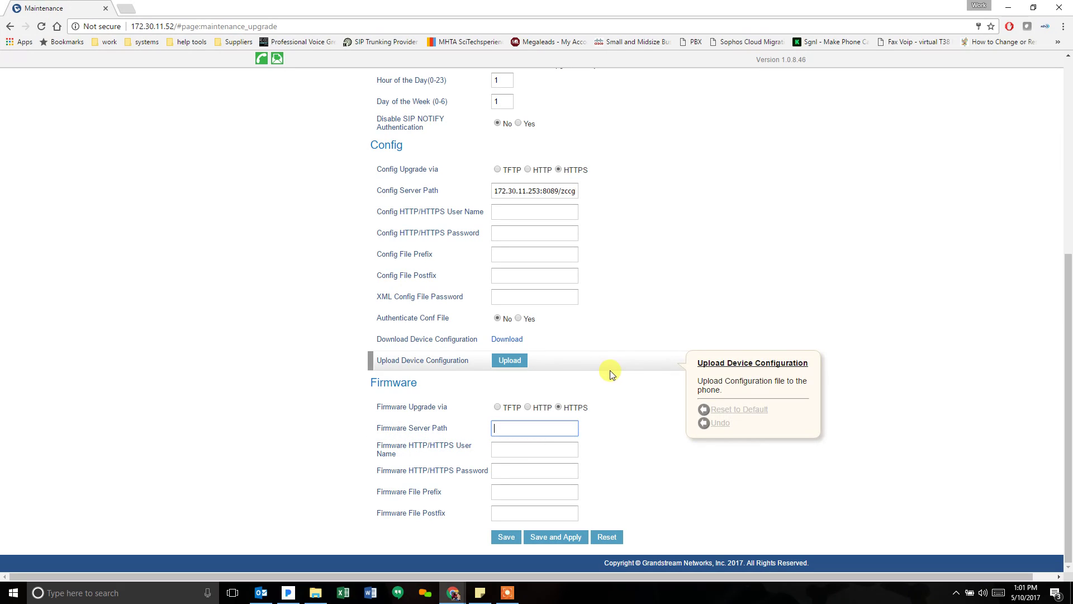
click(536, 411)
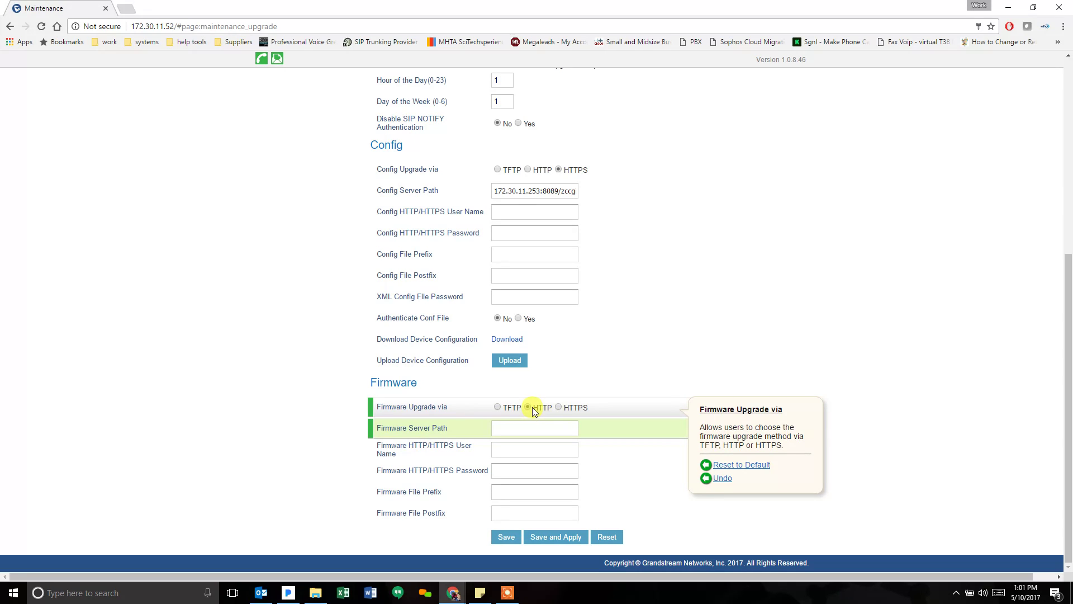
click(555, 537)
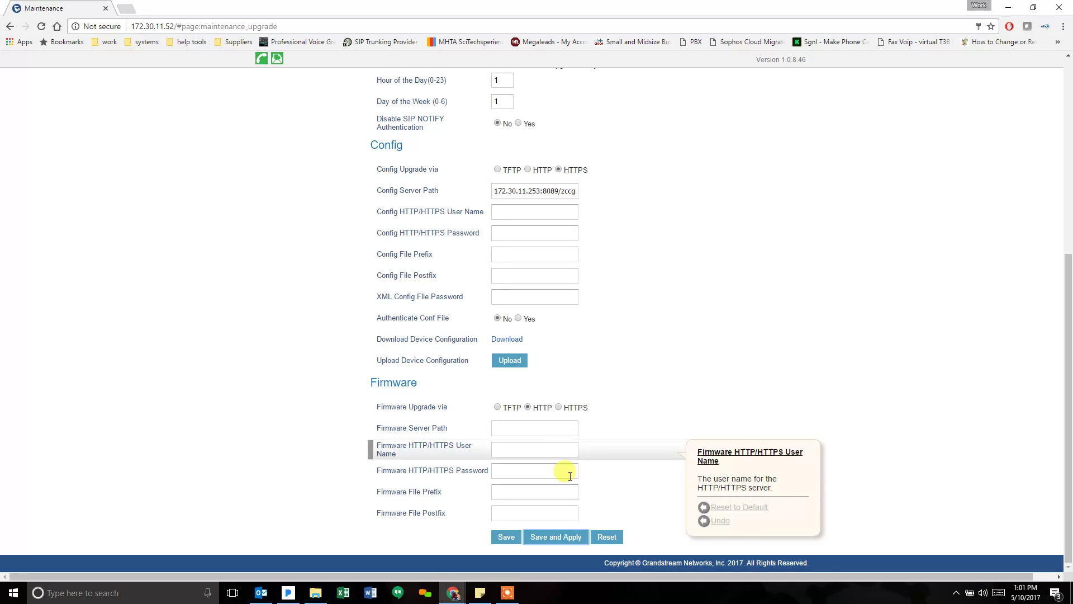
click(558, 535)
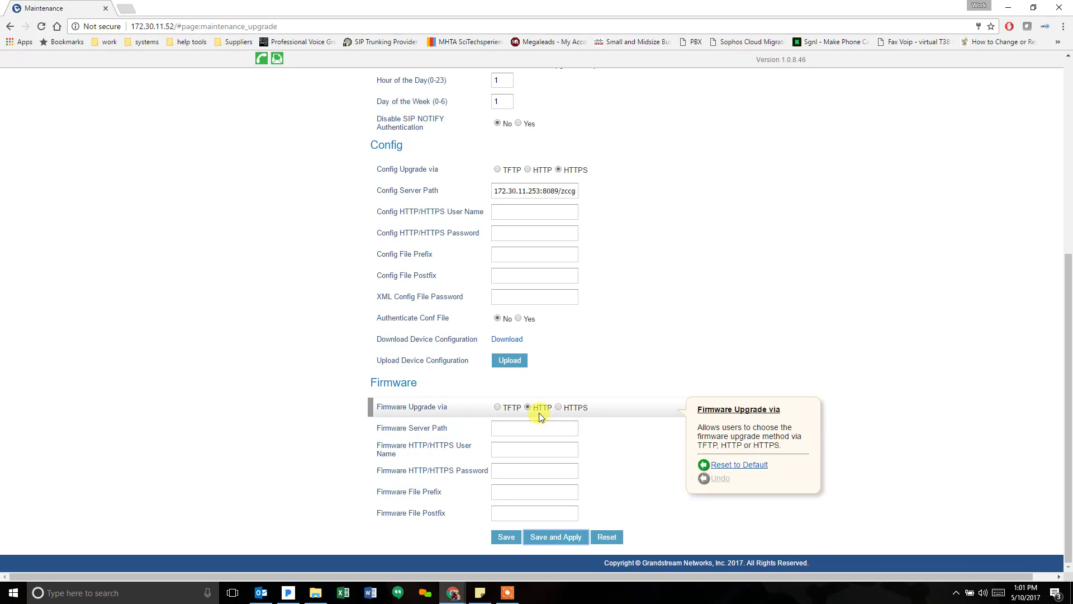
- Switch to the UCM window and expand Maintenance in the Zero Config Global Policy
mouse_move(461, 595)
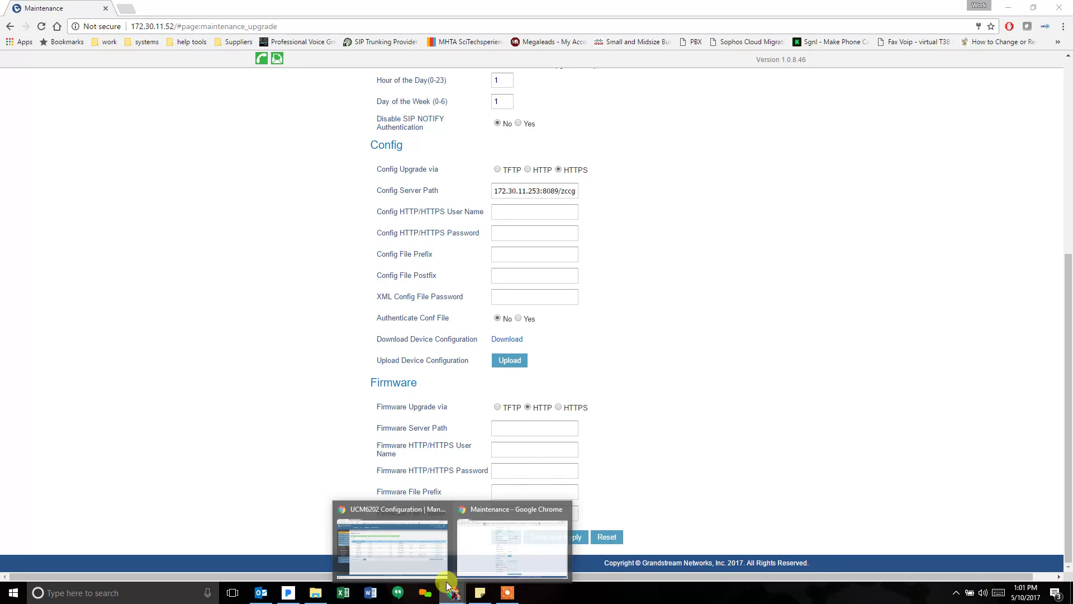
click(424, 551)
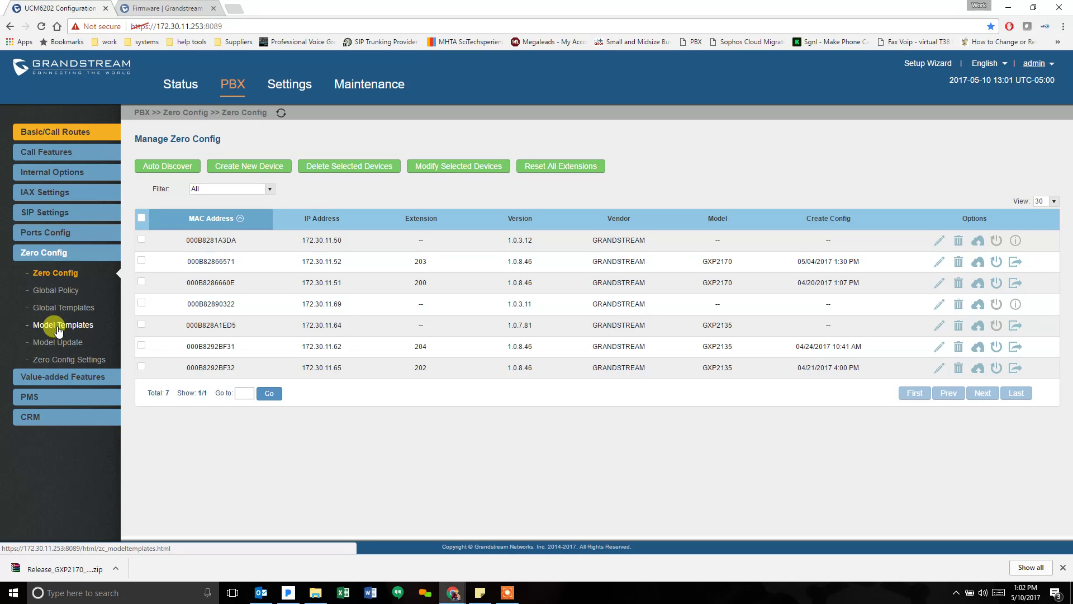
click(58, 290)
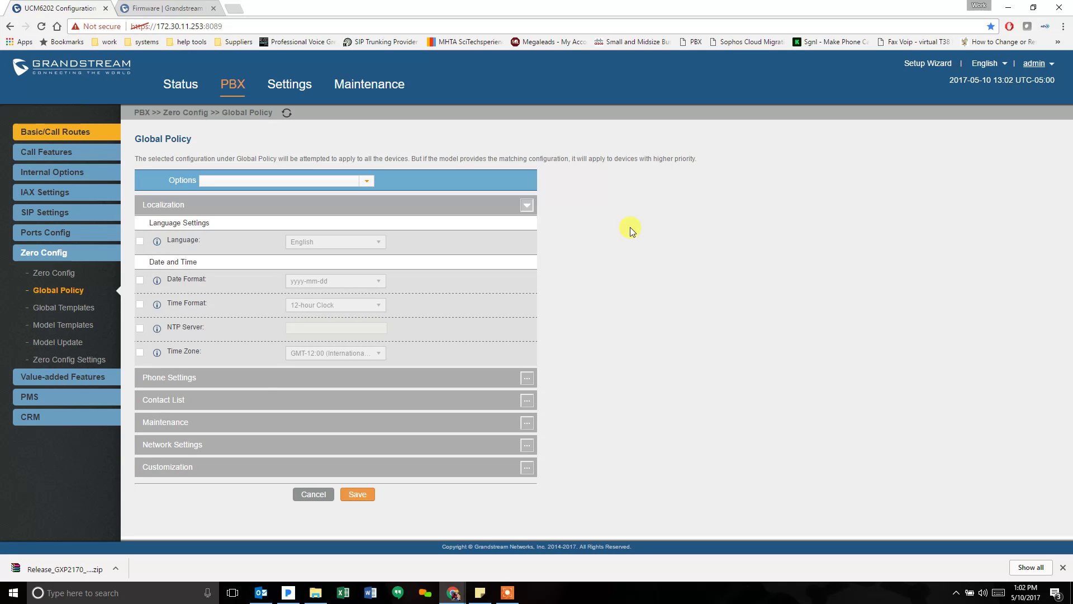
click(527, 423)
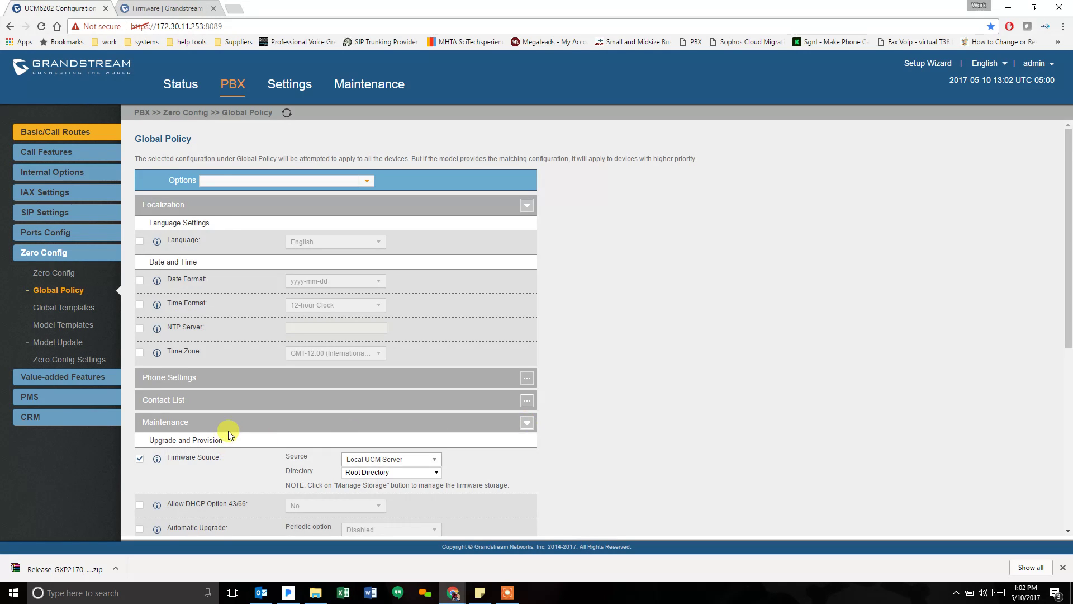
scroll(228, 430, down, 1)
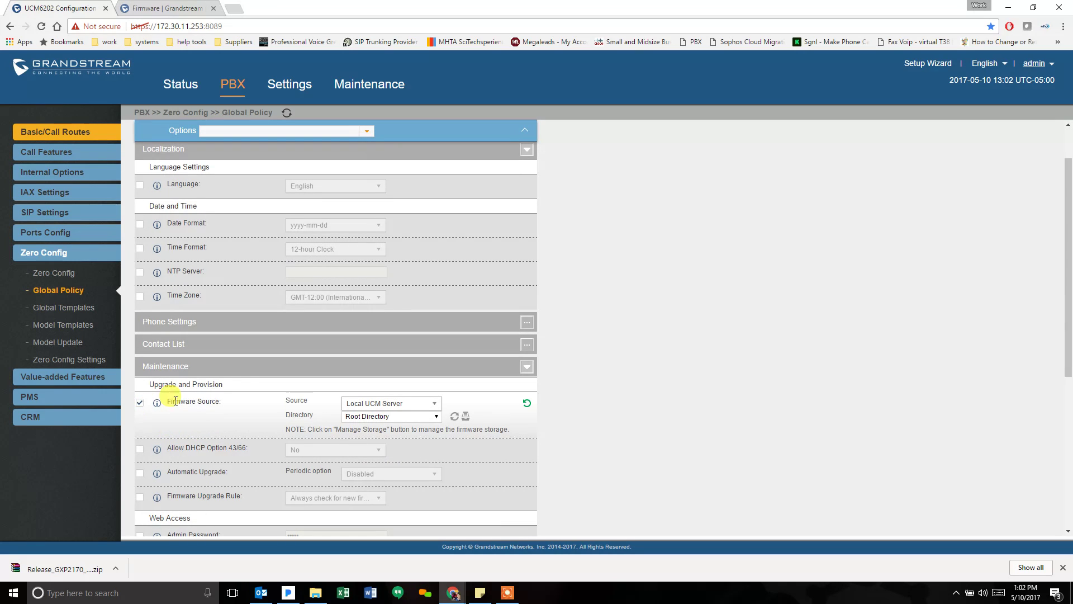
- Set the firmware source to Local UCM Server with Root Directory
click(424, 404)
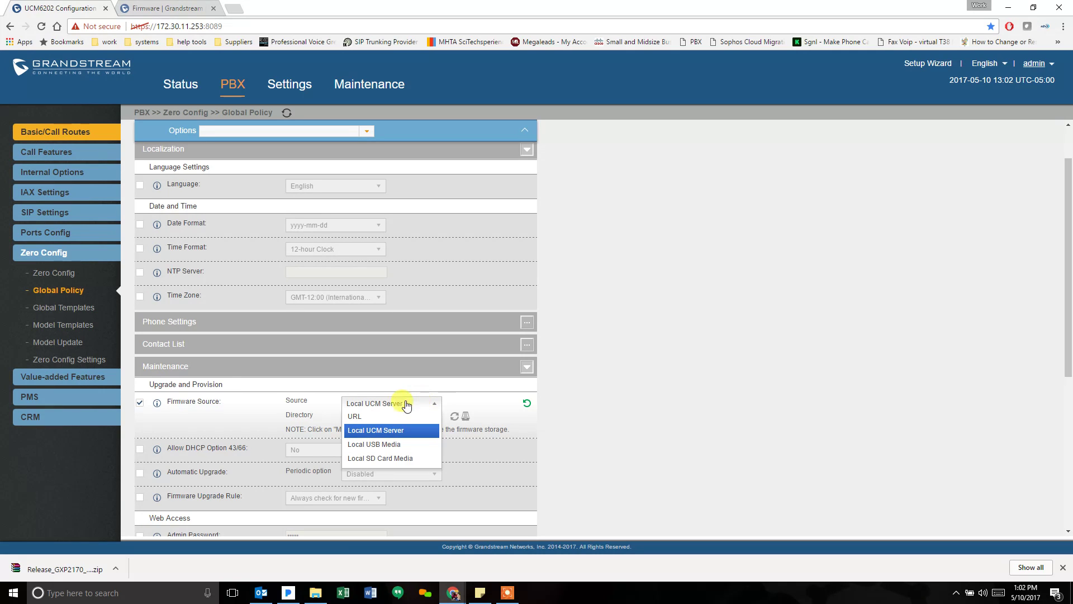
click(388, 417)
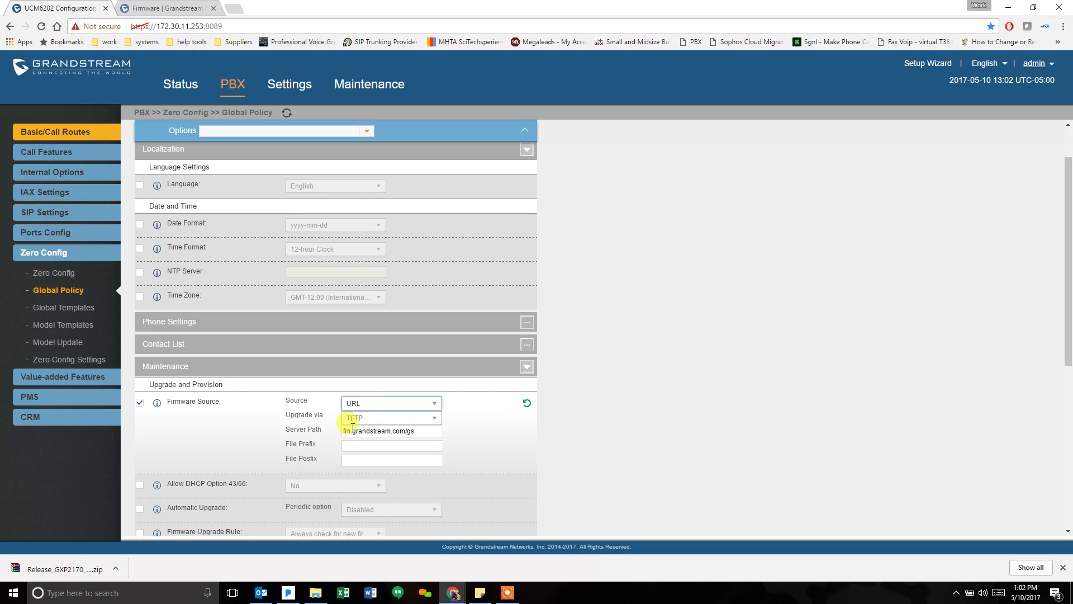
click(363, 419)
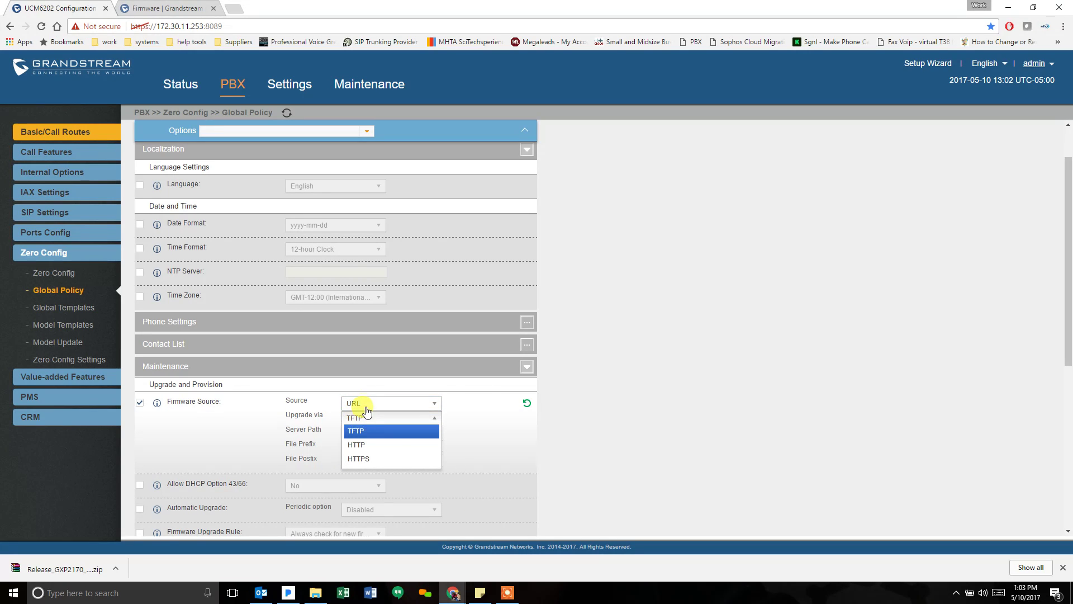
click(361, 404)
click(361, 428)
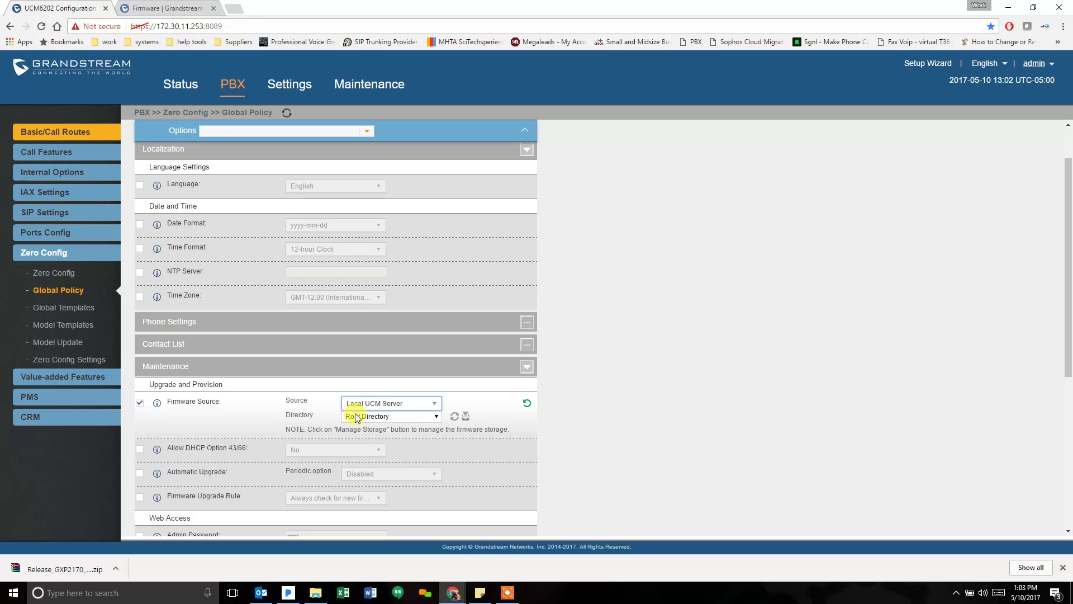
click(436, 418)
click(436, 415)
click(437, 414)
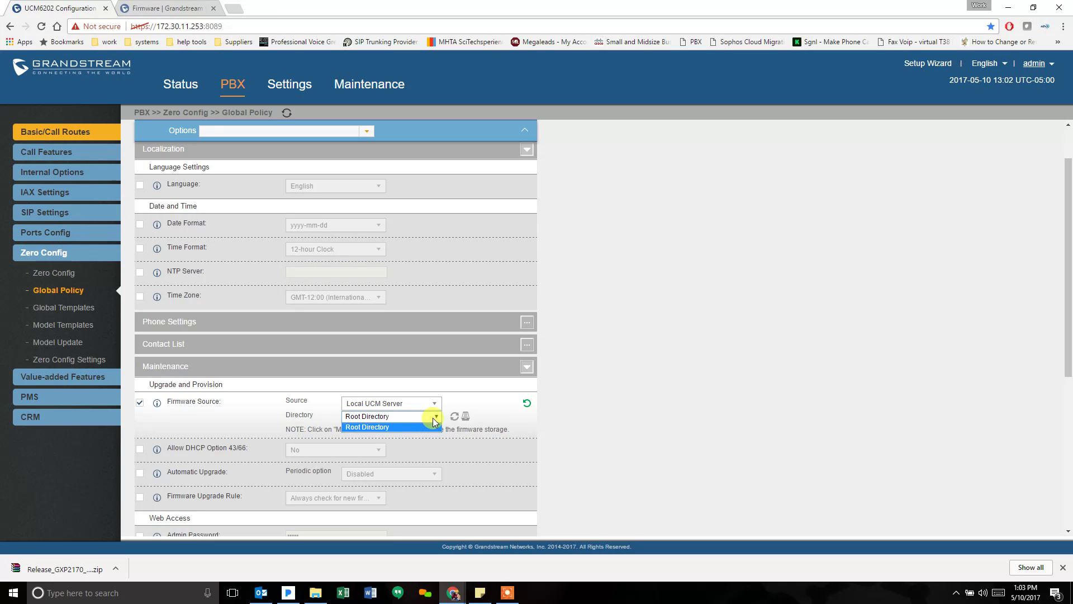
click(435, 417)
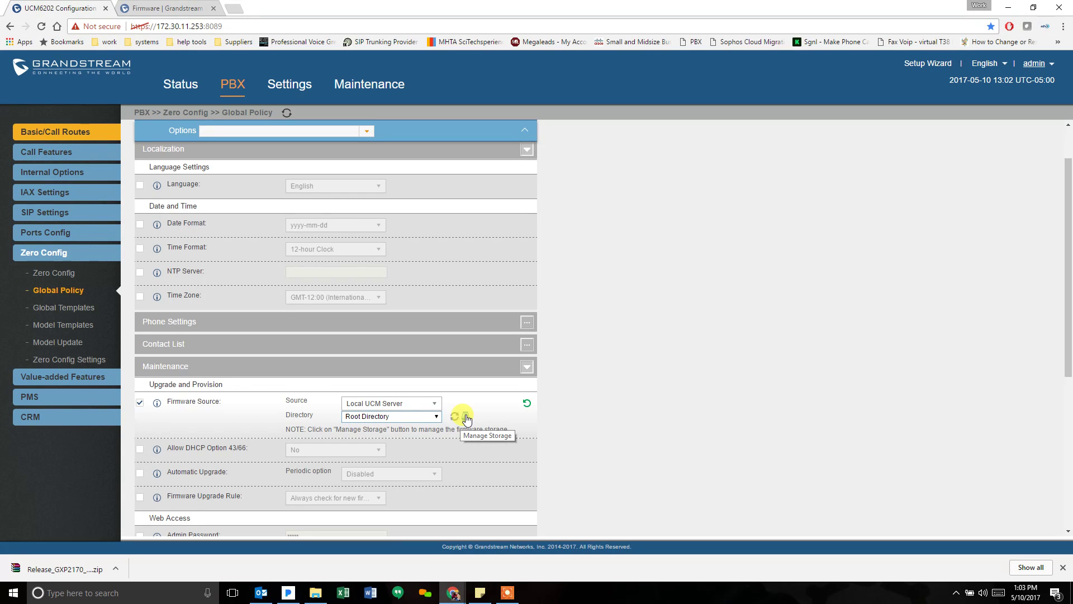
click(466, 417)
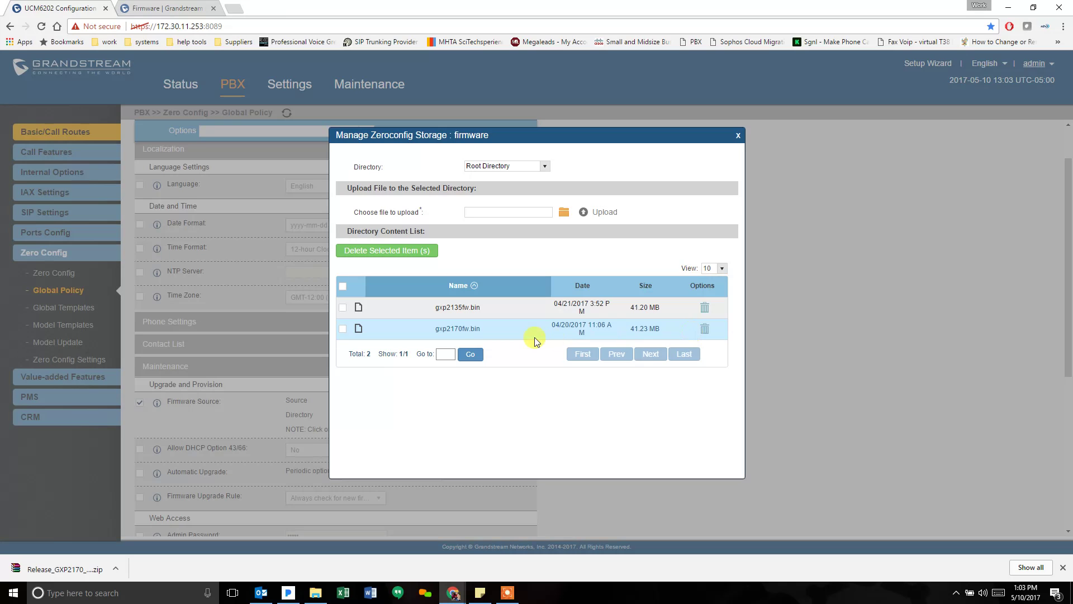
- Upload gxp2170fw.bin from Downloads\Release_GXP2170_1.0.8.47 into zeroconfig firmware storage
click(563, 216)
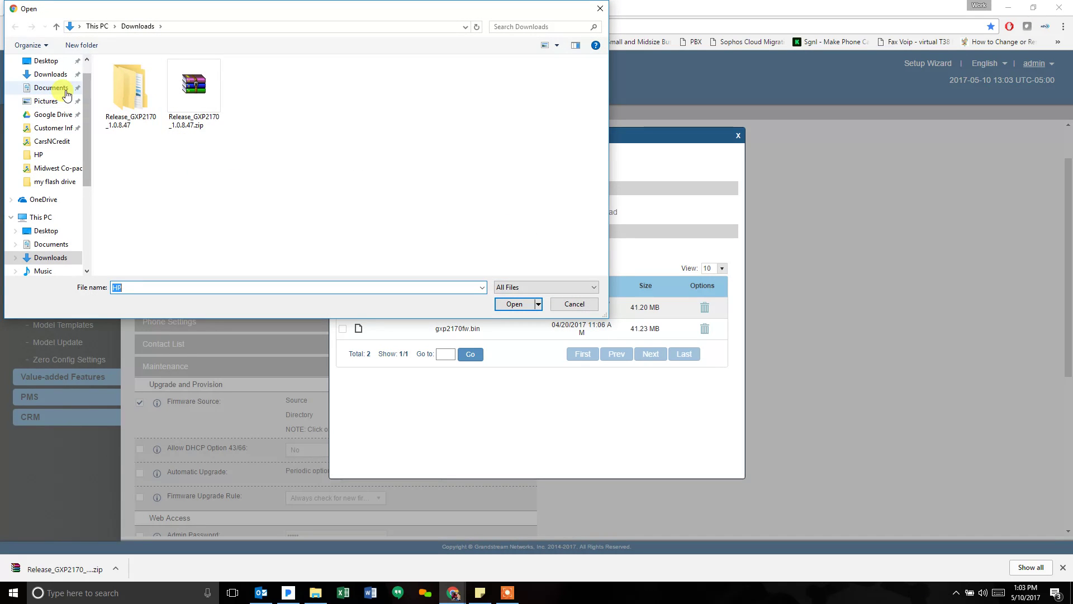
click(51, 76)
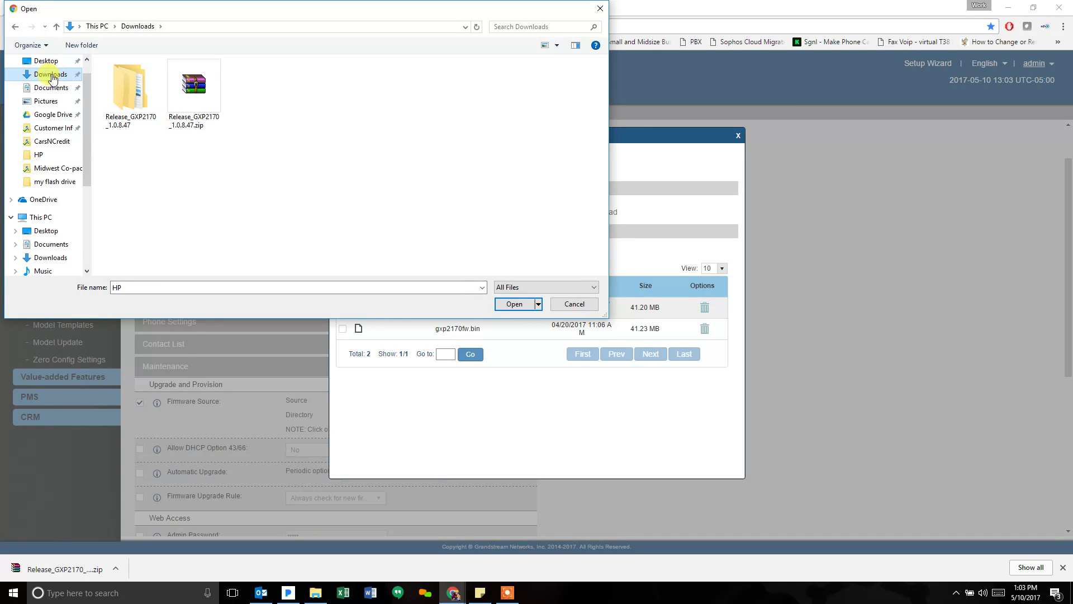
double_click(130, 94)
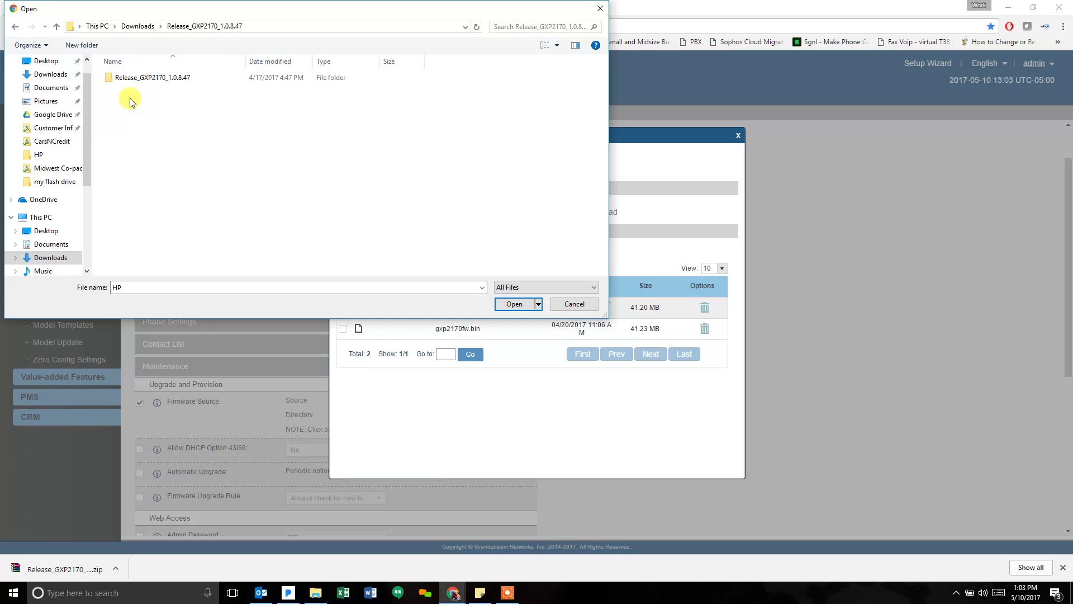
double_click(139, 81)
click(137, 77)
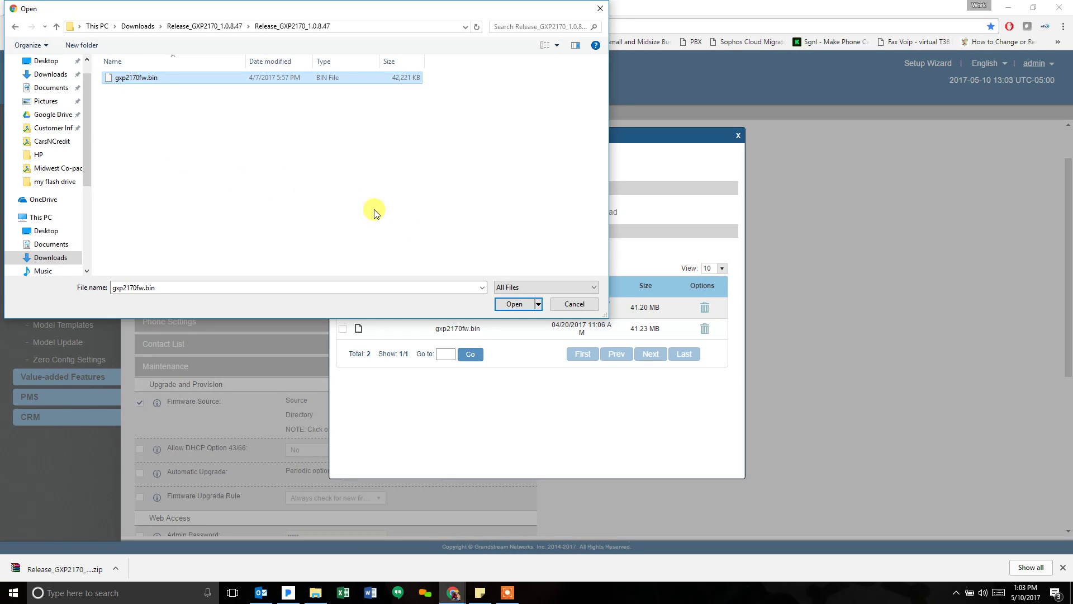
click(506, 305)
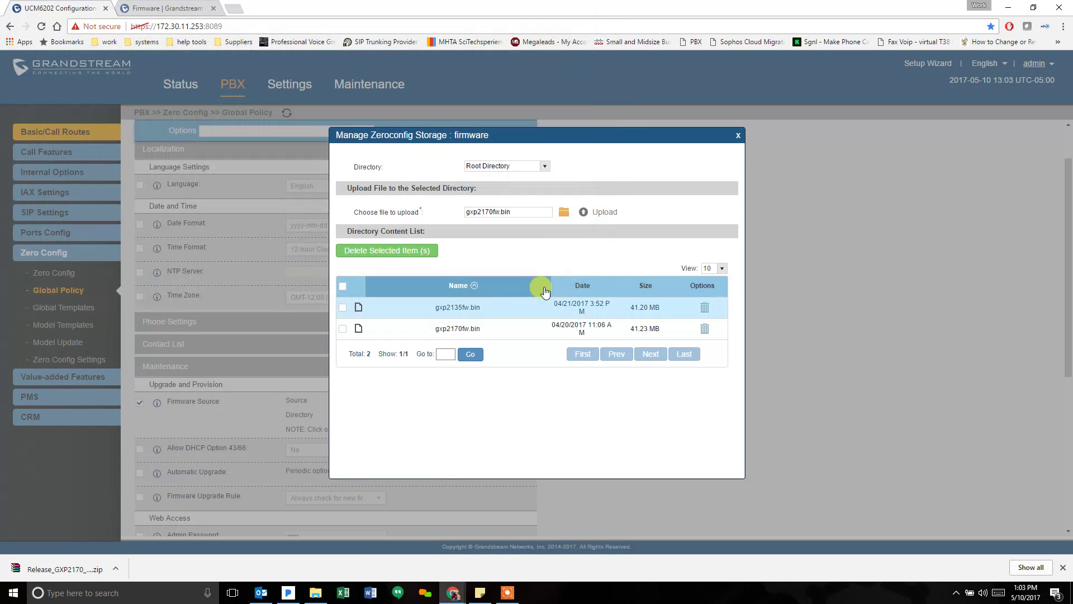
click(599, 215)
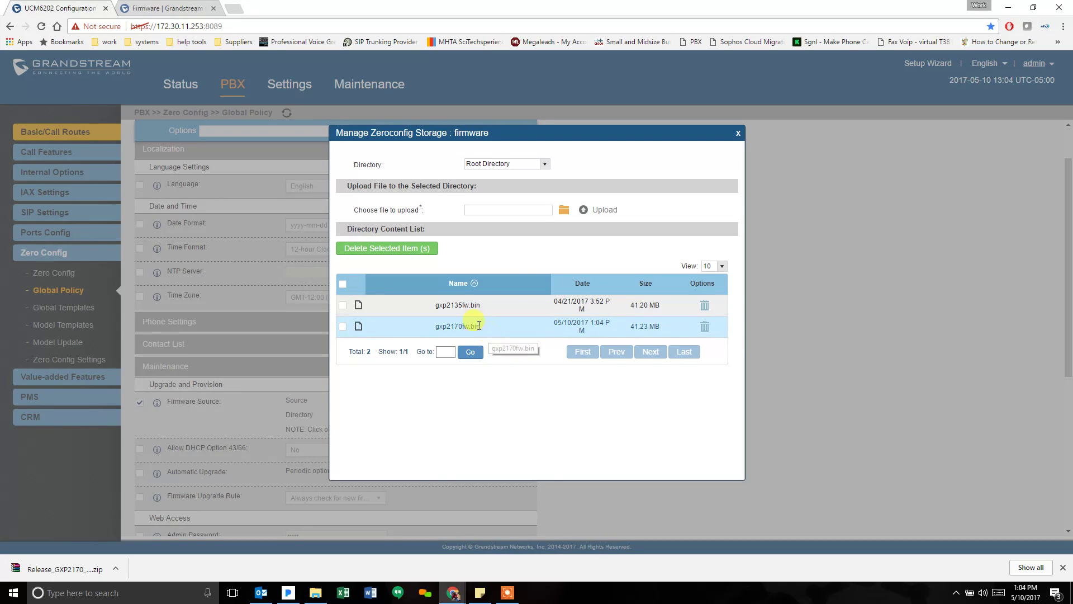
click(737, 136)
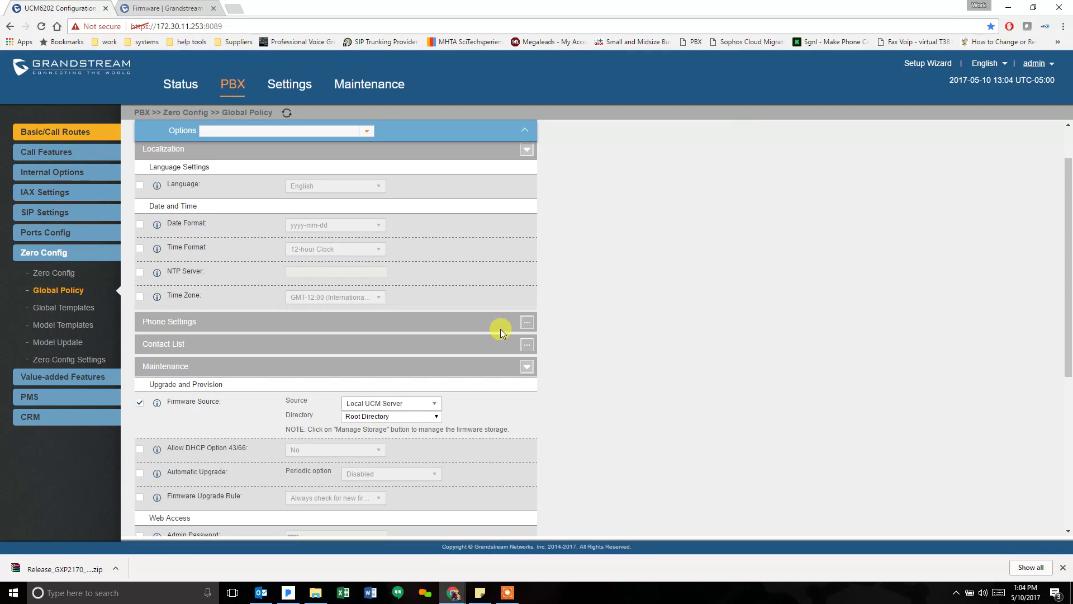
- Save the Global Policy (Local UCM Server, Root Directory) and apply the changes
scroll(634, 324, down, 3)
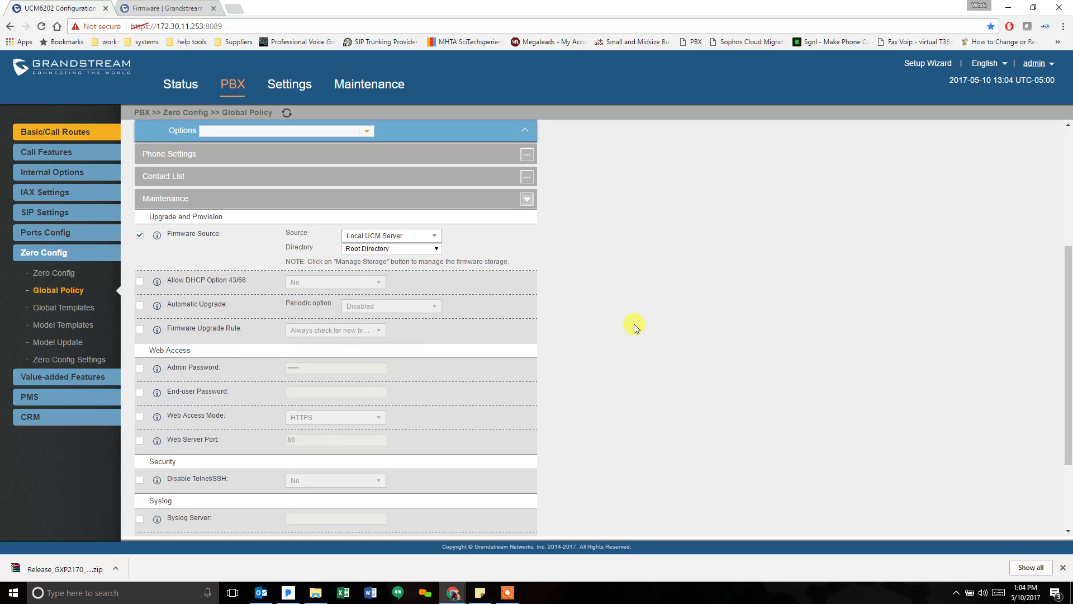
mouse_move(467, 250)
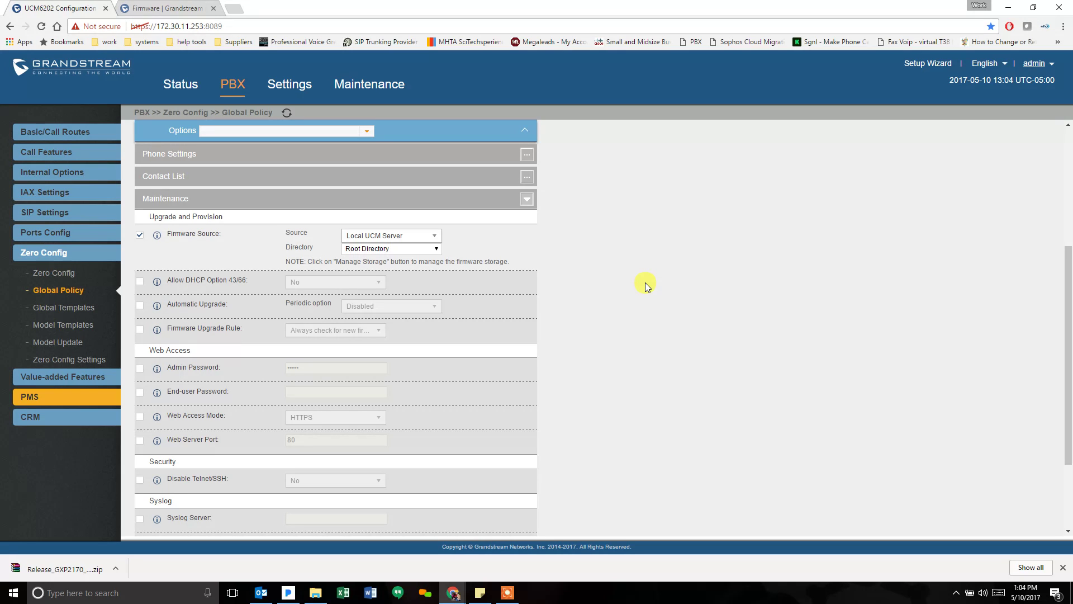
scroll(645, 283, down, 3)
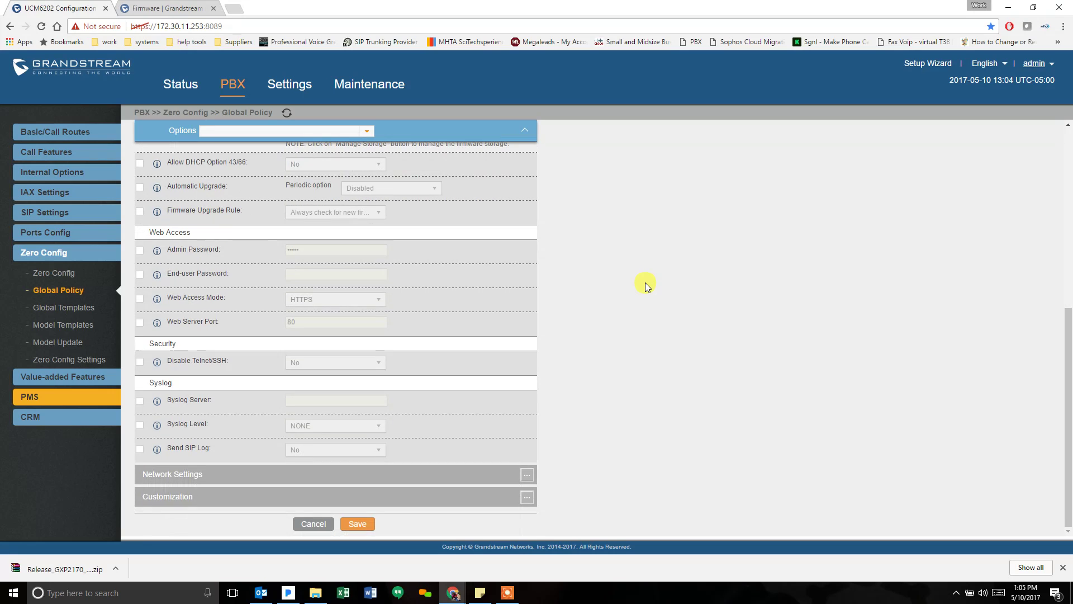
scroll(625, 446, up, 2)
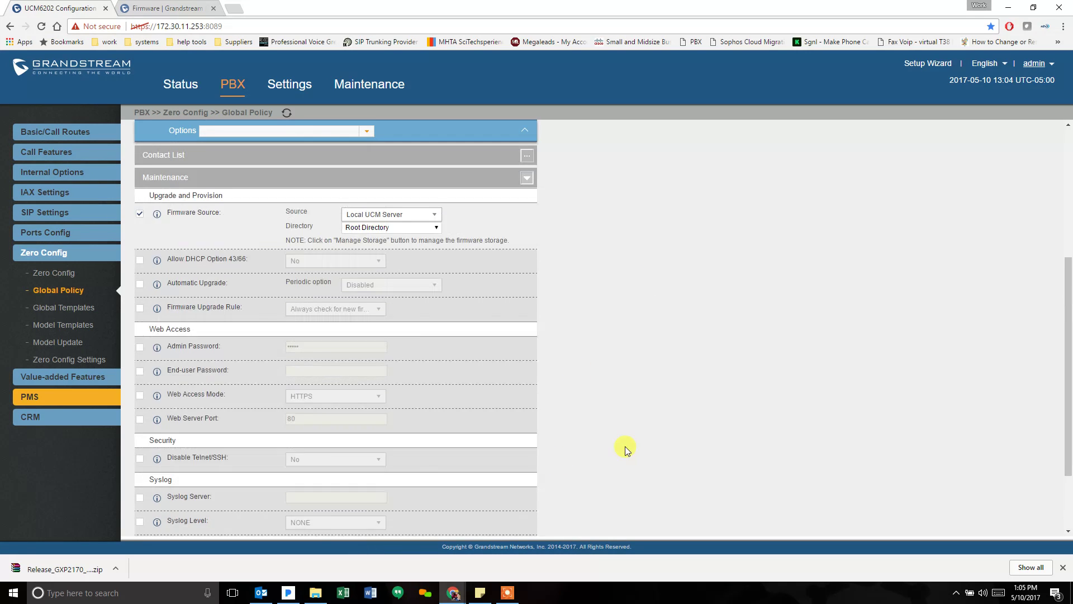
scroll(573, 344, down, 2)
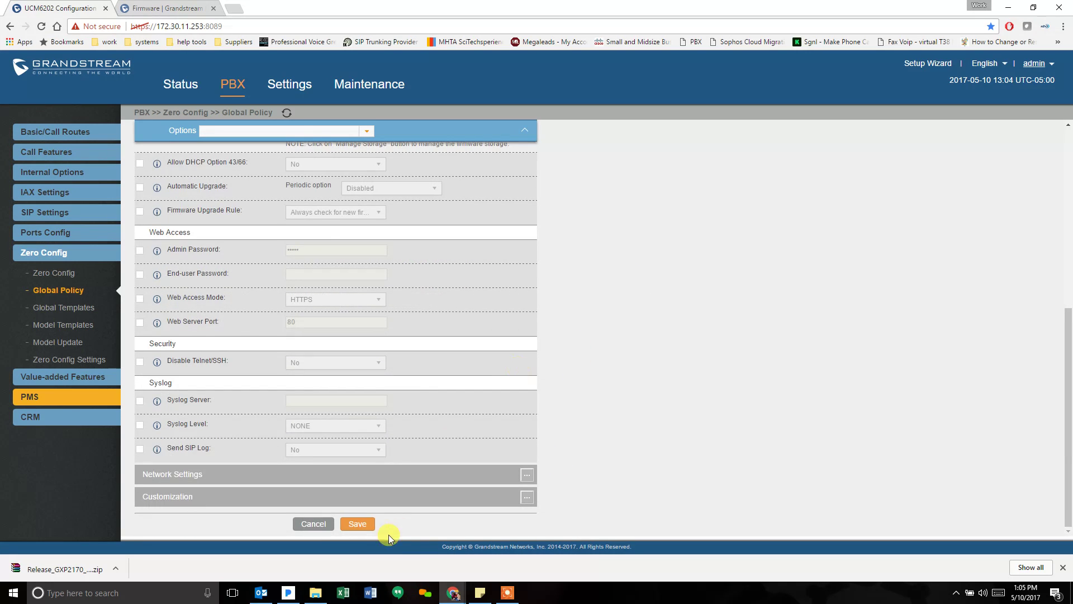
click(364, 525)
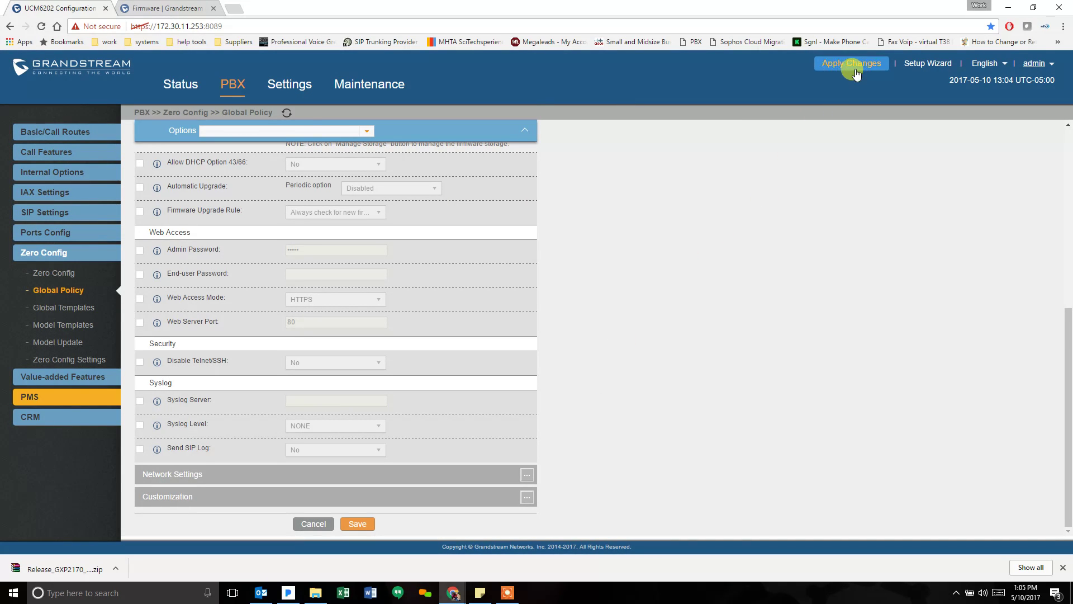
click(850, 64)
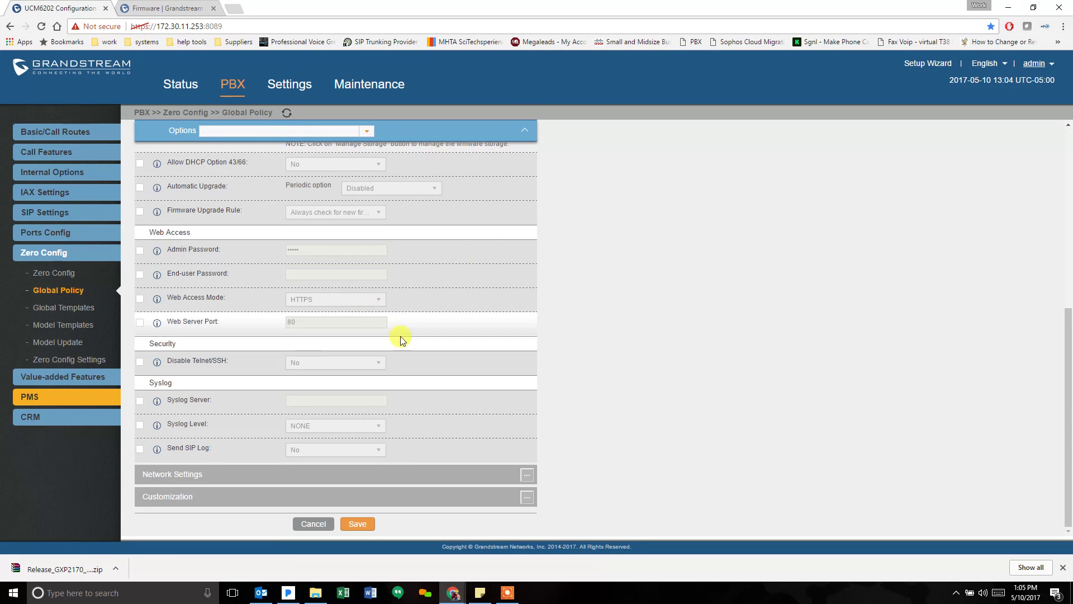
scroll(436, 291, up, 6)
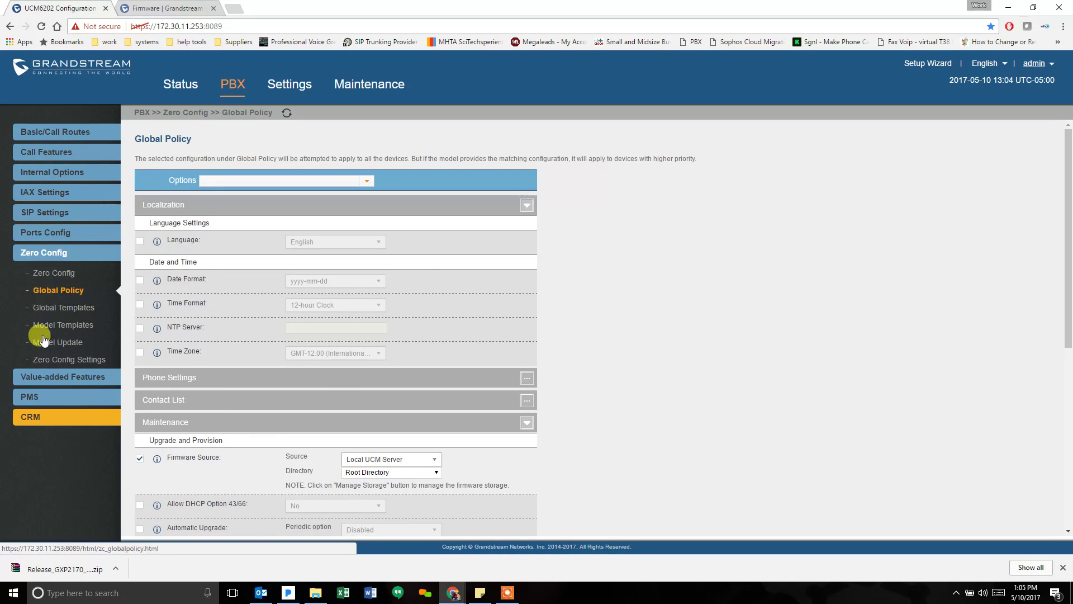
- Open the GXP2135 model template, check its Options list, and cancel without changes
click(53, 313)
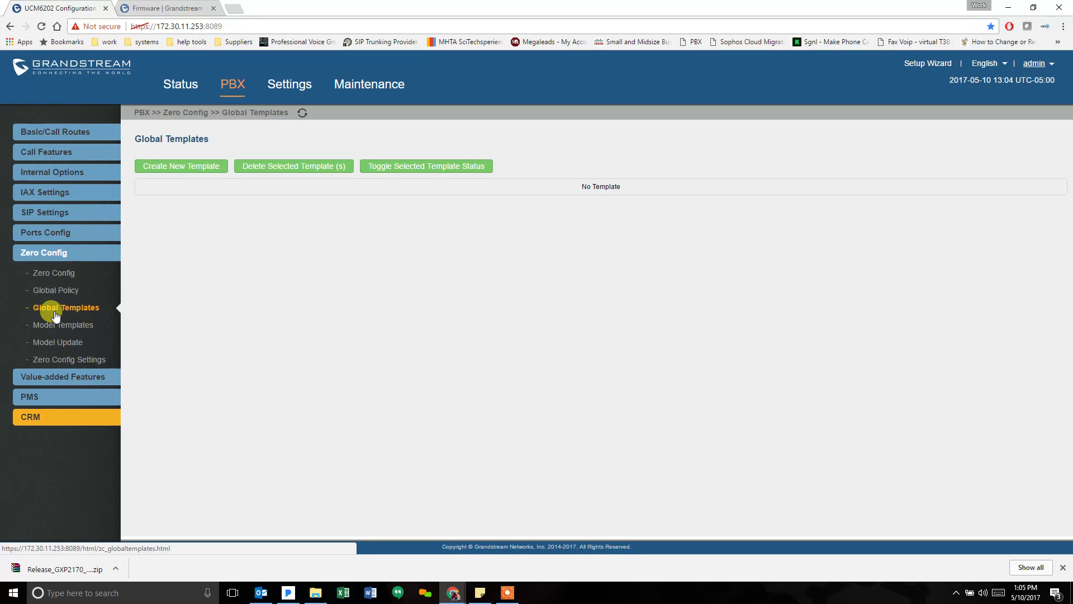
click(51, 324)
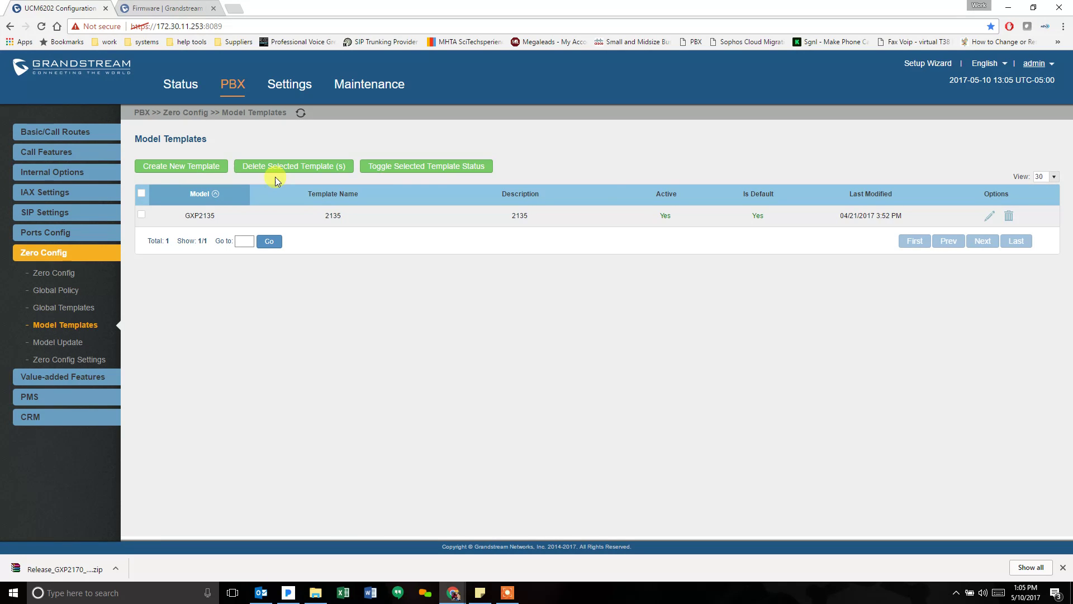
click(986, 216)
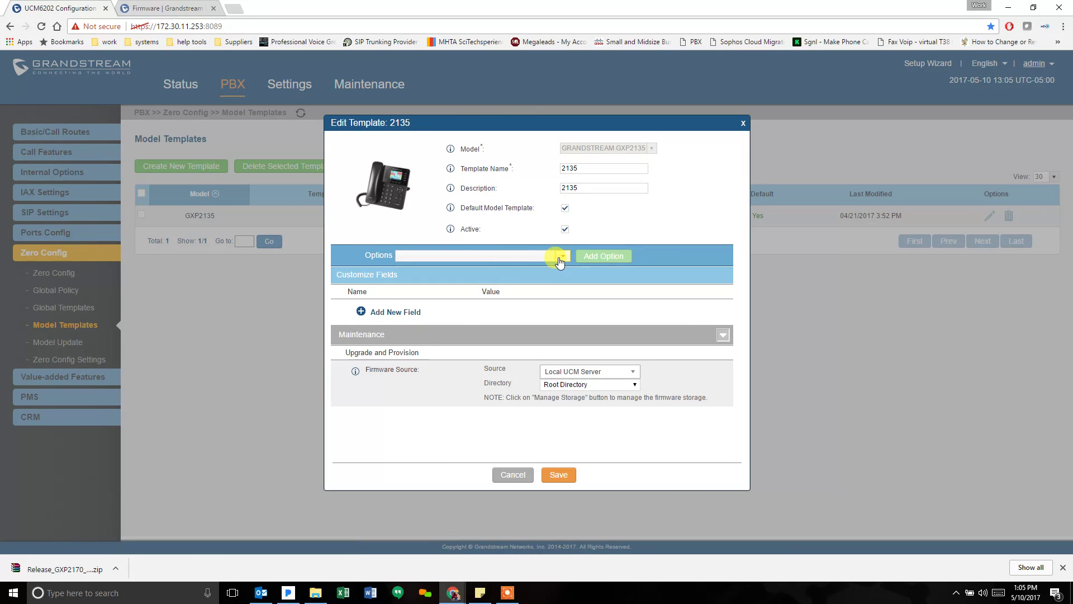
click(558, 257)
mouse_move(562, 275)
mouse_down()
mouse_move(556, 365)
mouse_move(562, 263)
mouse_up()
click(561, 258)
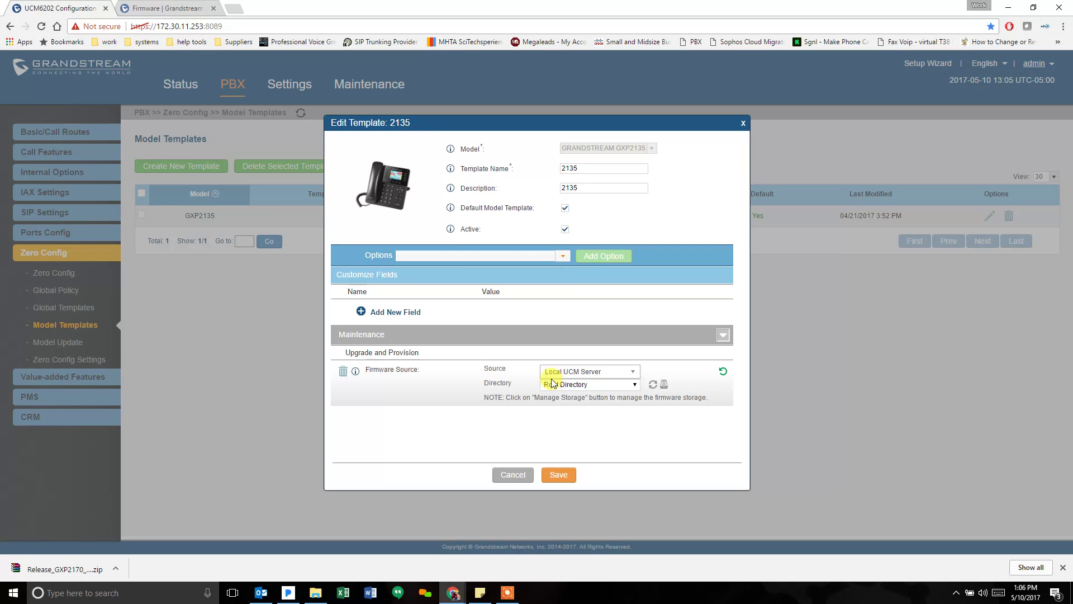
click(512, 476)
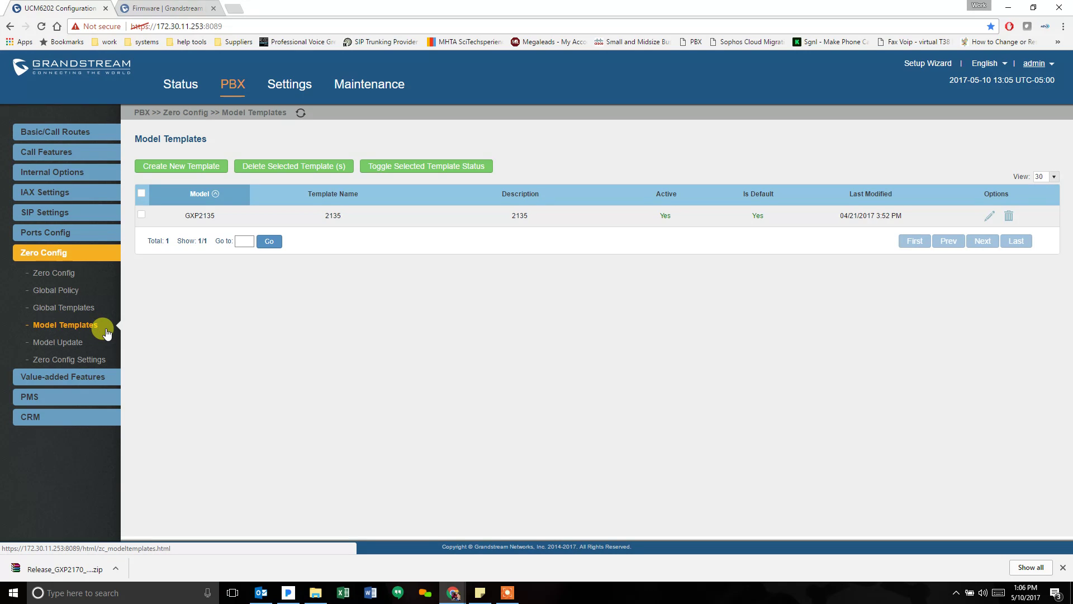
- Push a Zero Config update to the GXP2170 at 172.30.11.52 and refresh the device list
click(48, 272)
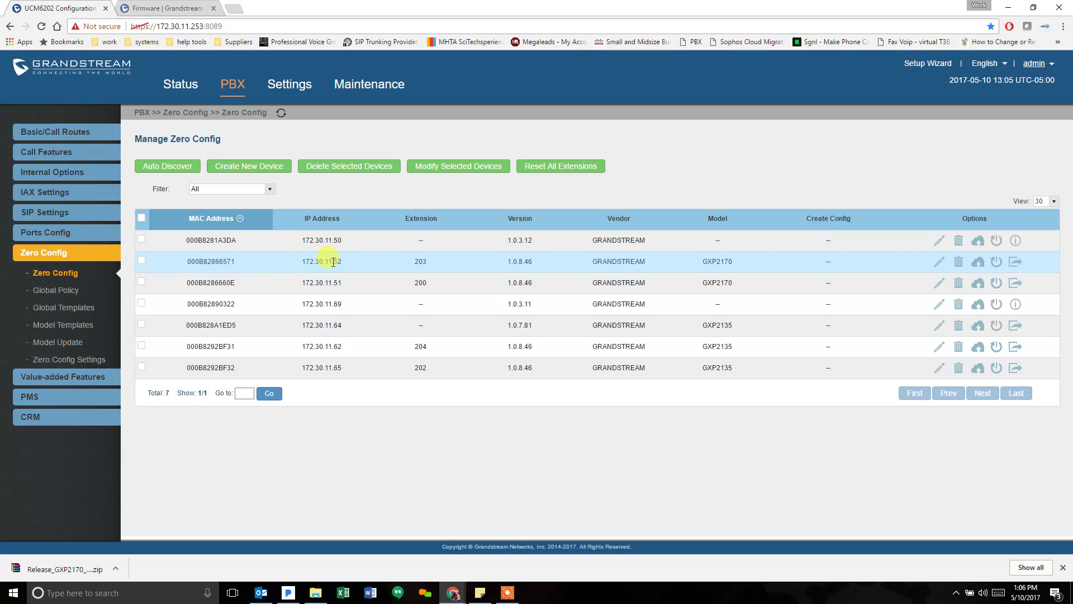
double_click(417, 261)
click(978, 261)
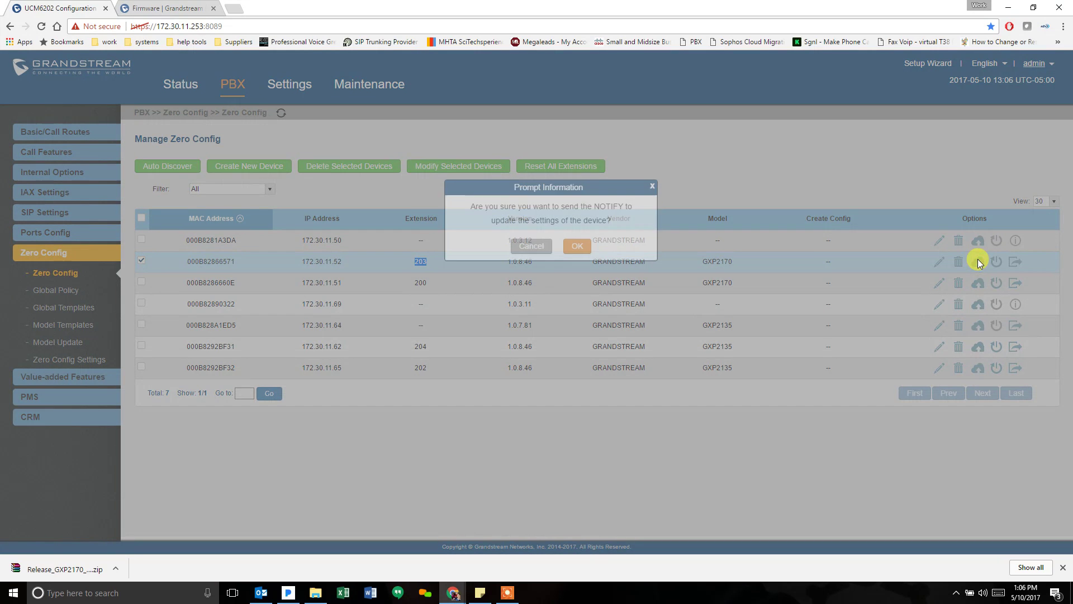
click(580, 246)
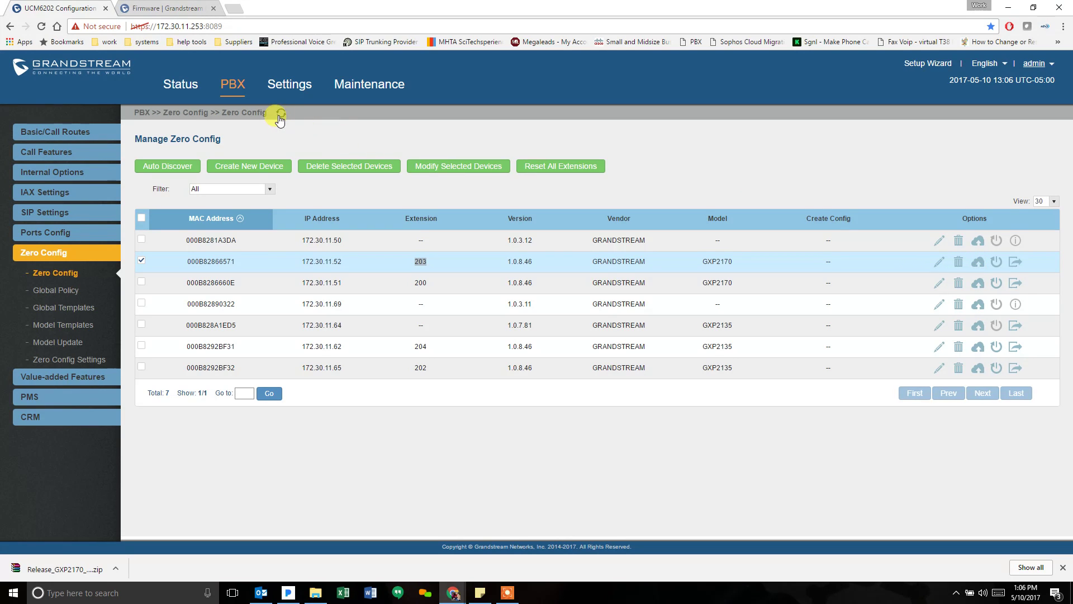
click(281, 112)
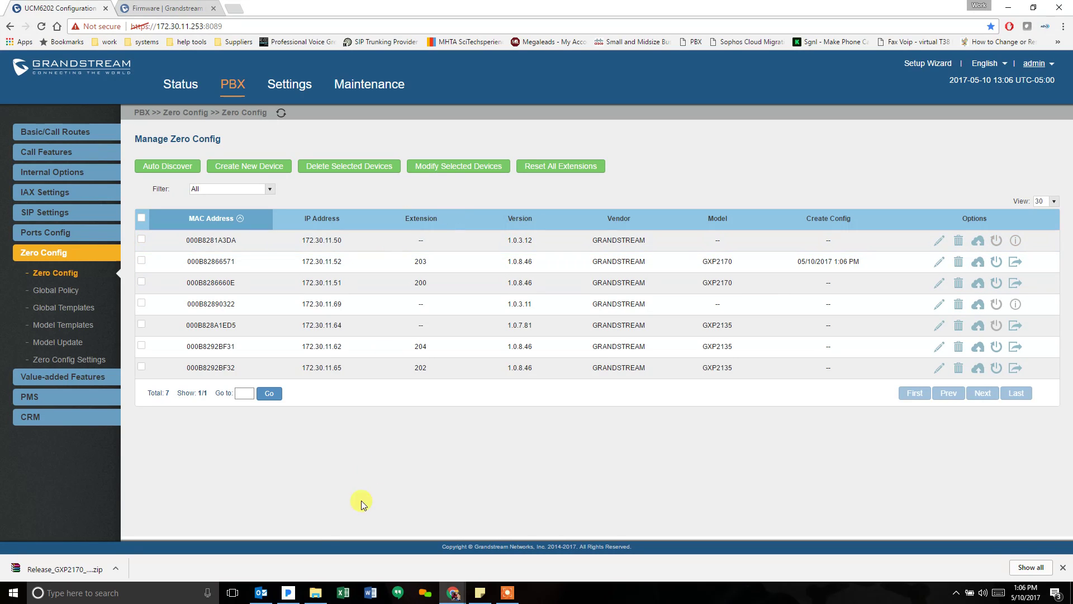
- In the phone's browser window, load its web interface from the base address 172.30.11.52
mouse_move(453, 592)
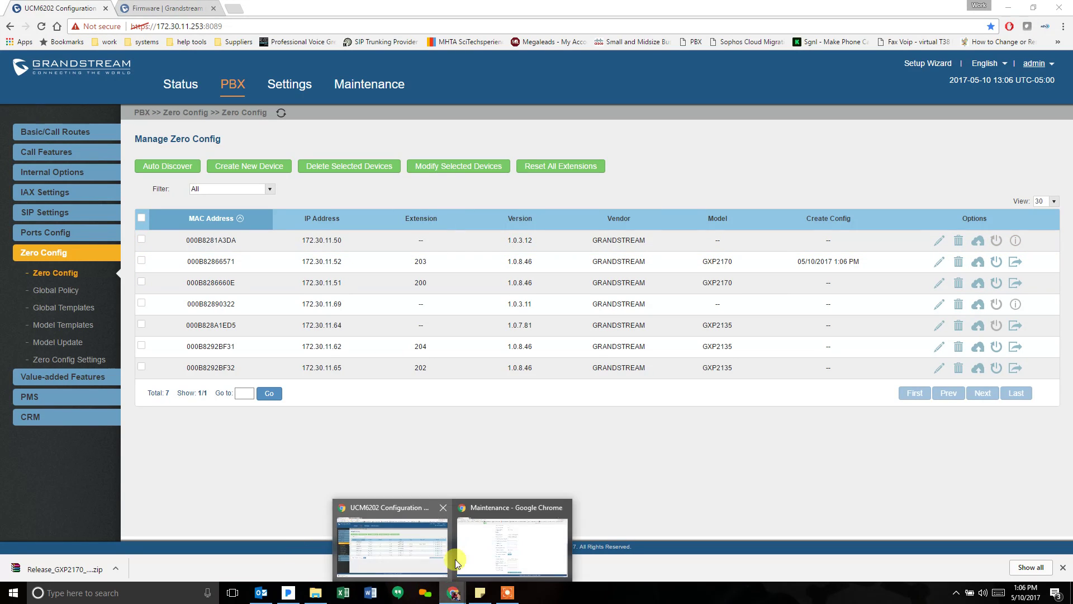
click(478, 547)
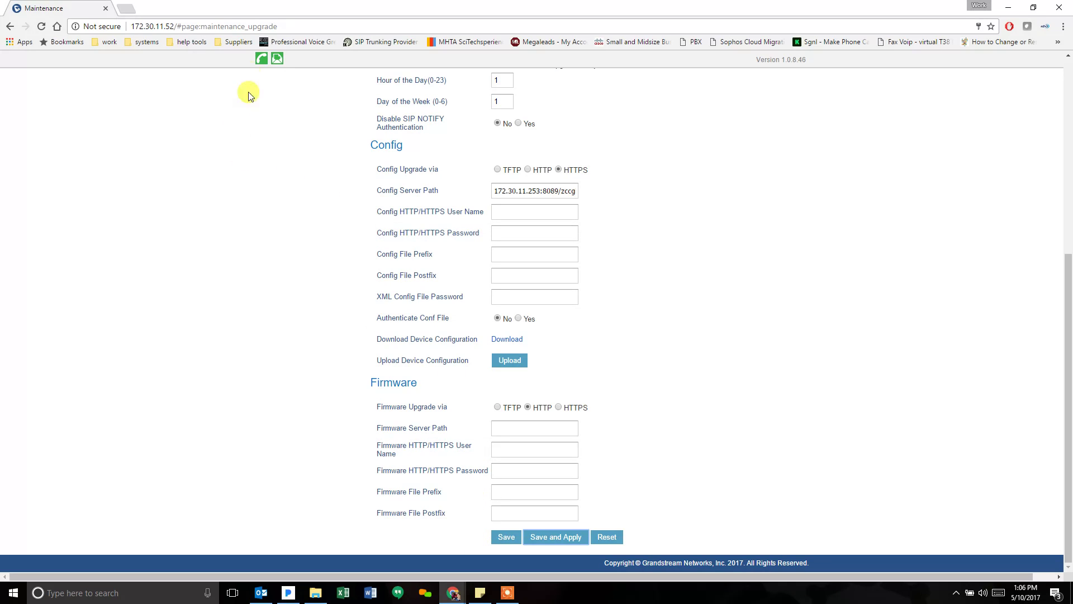
drag(170, 26, 416, 12)
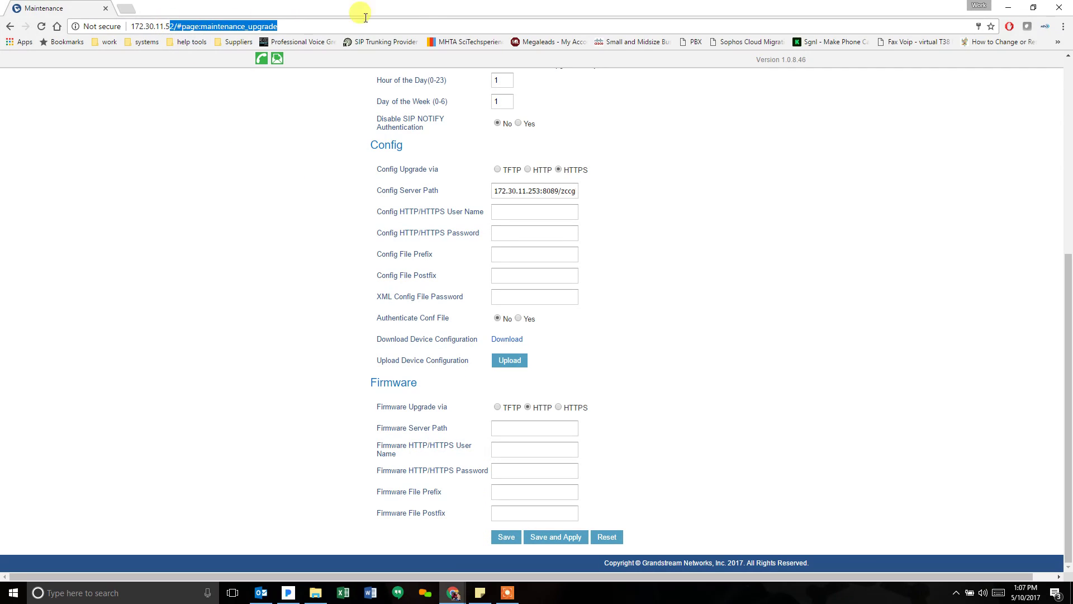
text(2)
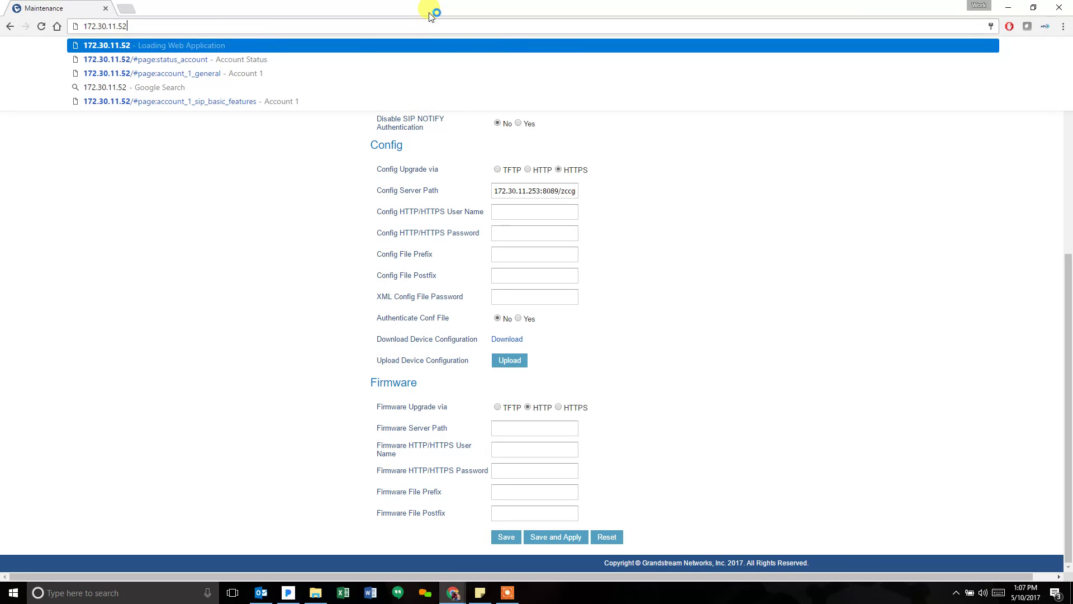
key(Return)
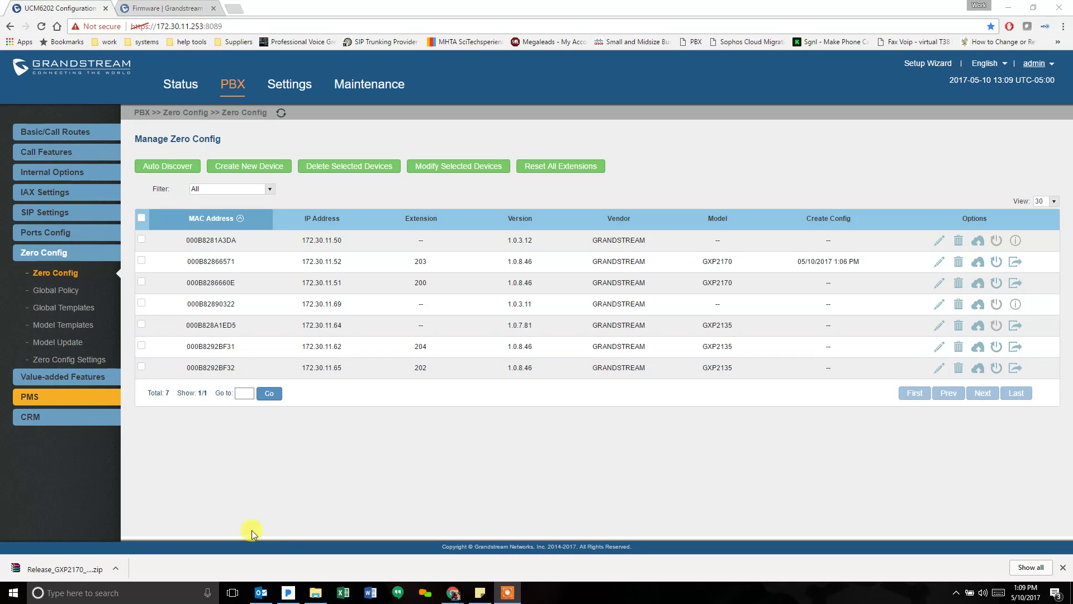
mouse_move(454, 590)
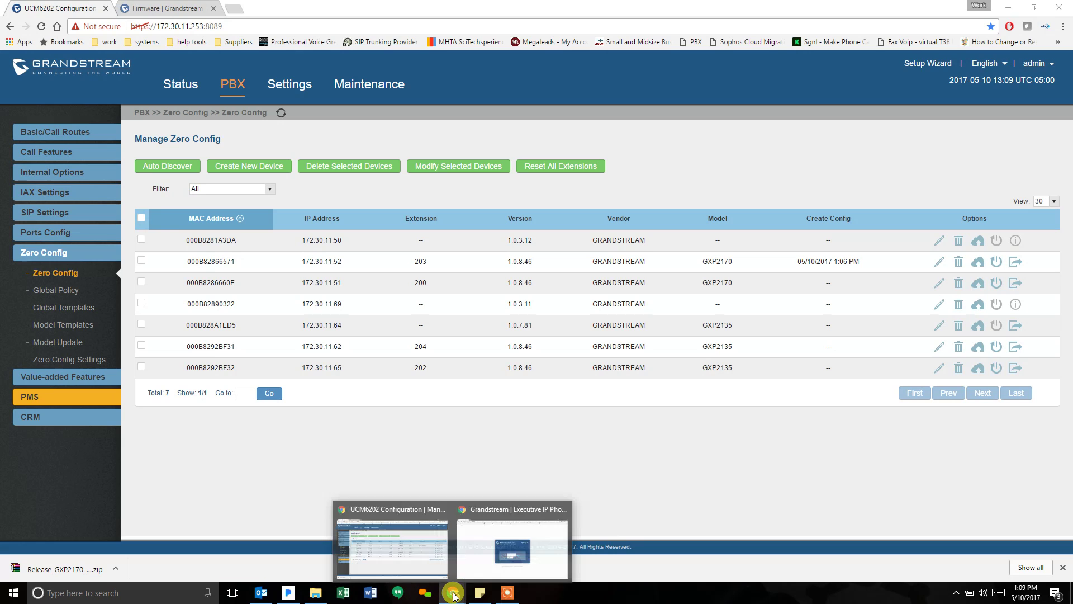
- Log in to the GXP2170 web interface as admin with the phone's password
click(471, 545)
text(ad)
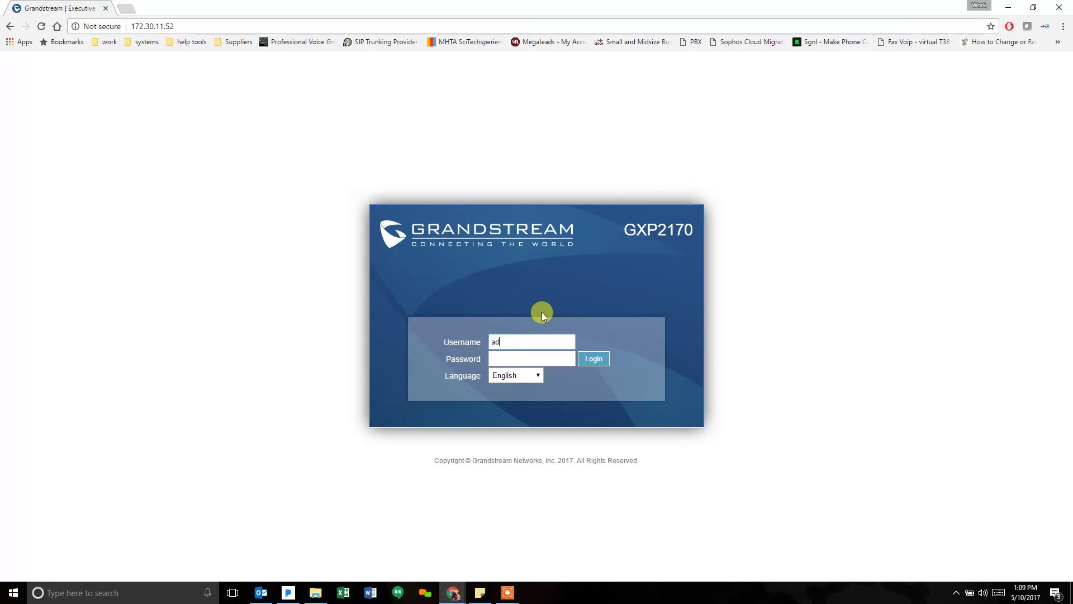
text(min)
key(Tab)
text(ad)
key(Return)
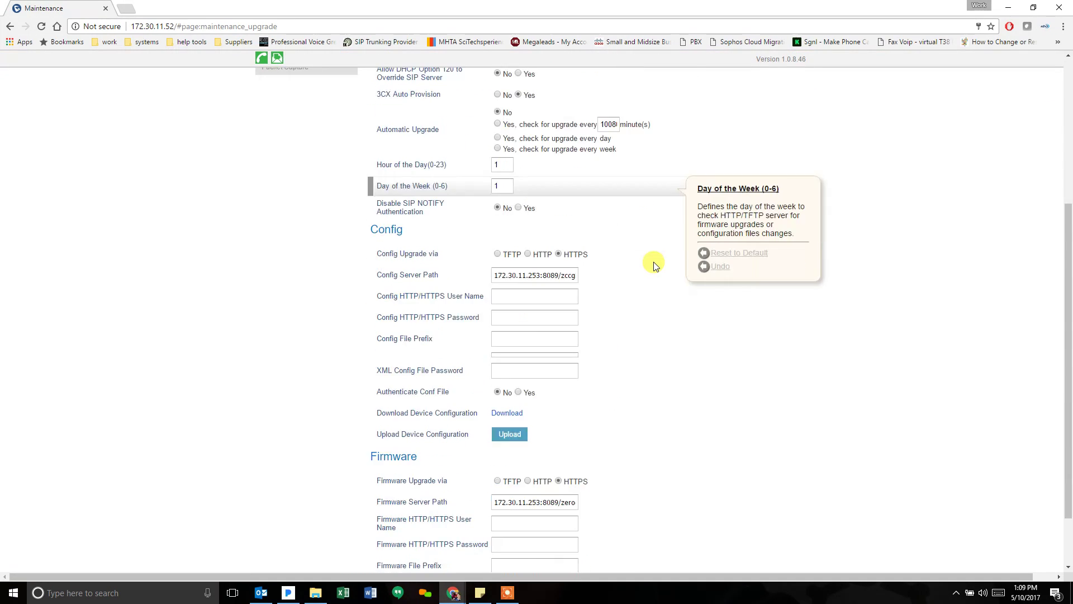
scroll(654, 263, down, 2)
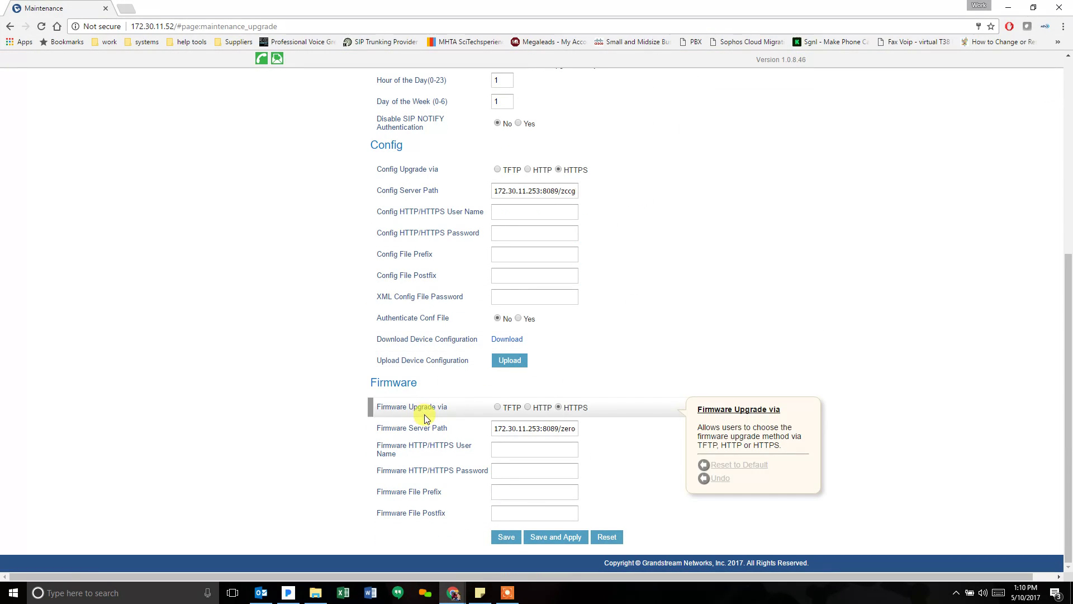
- Confirm the Firmware Server Path is 172.30.11.253:8089/zeroconfig/firmware over HTTPS
click(524, 428)
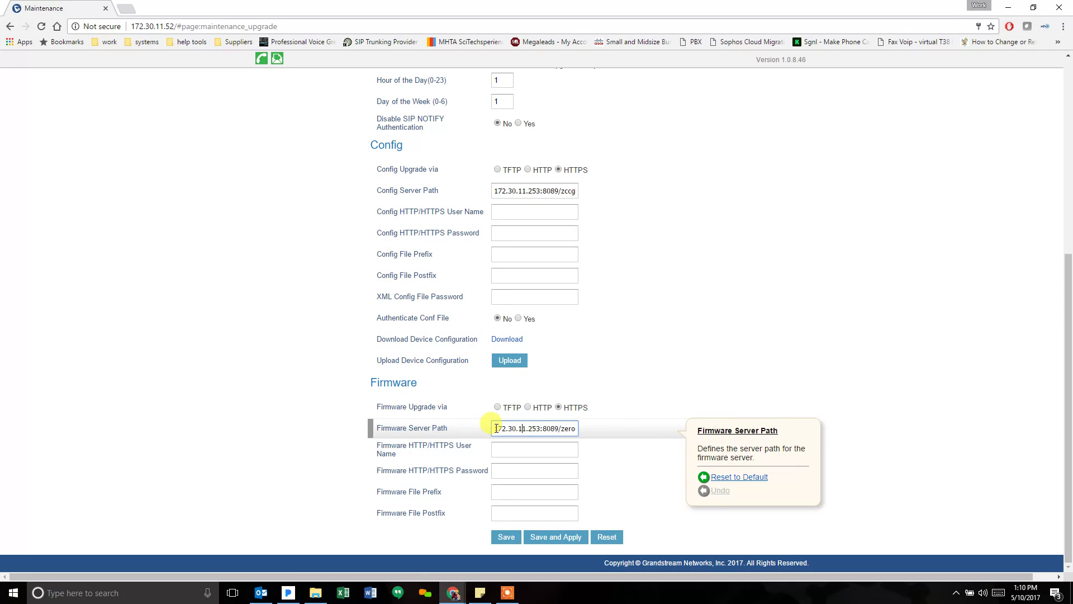
drag(494, 428, 589, 436)
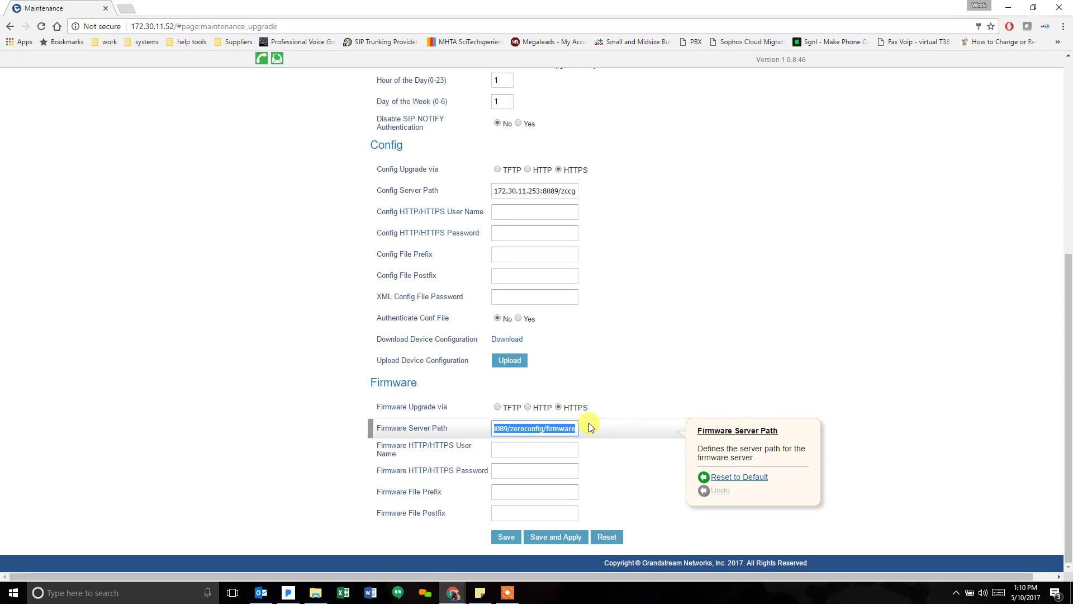
click(558, 432)
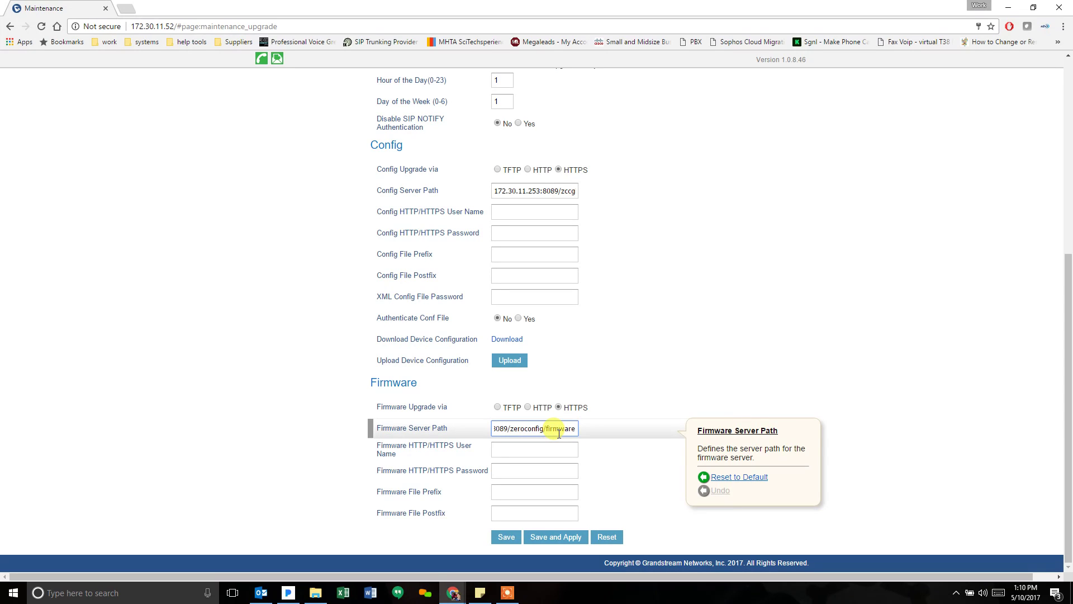
- Scroll to the top of the Upgrade page and wait for the phone's login page to return
scroll(557, 433, up, 8)
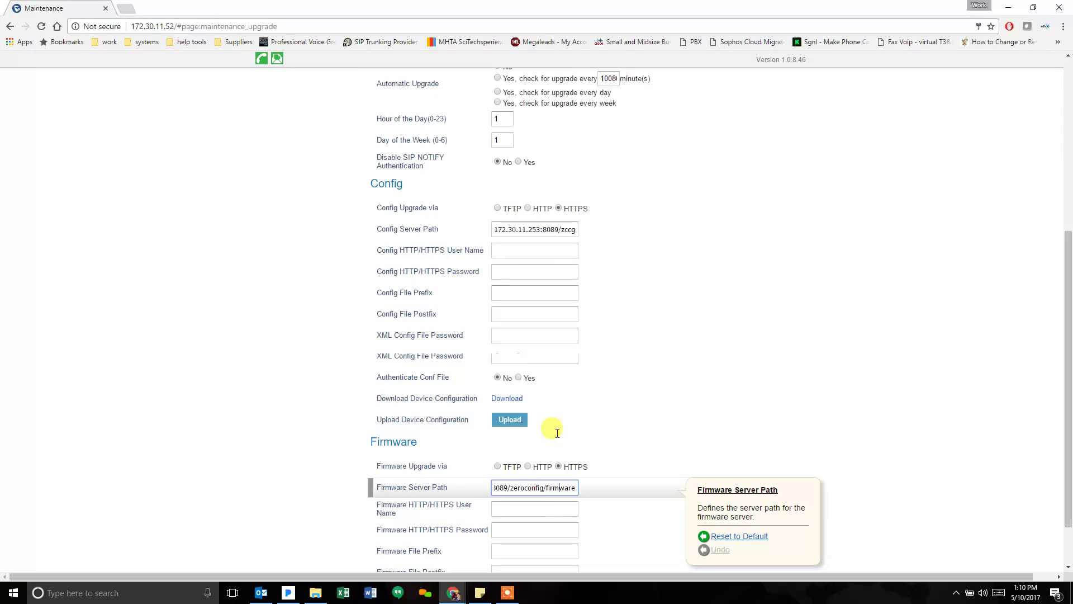
mouse_move(698, 106)
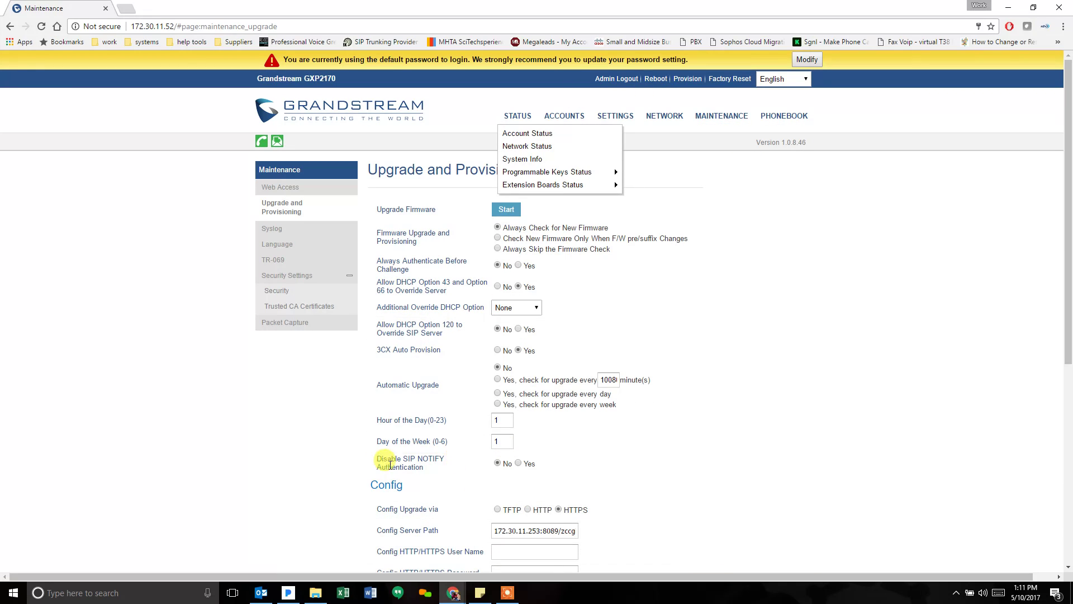
mouse_move(375, 464)
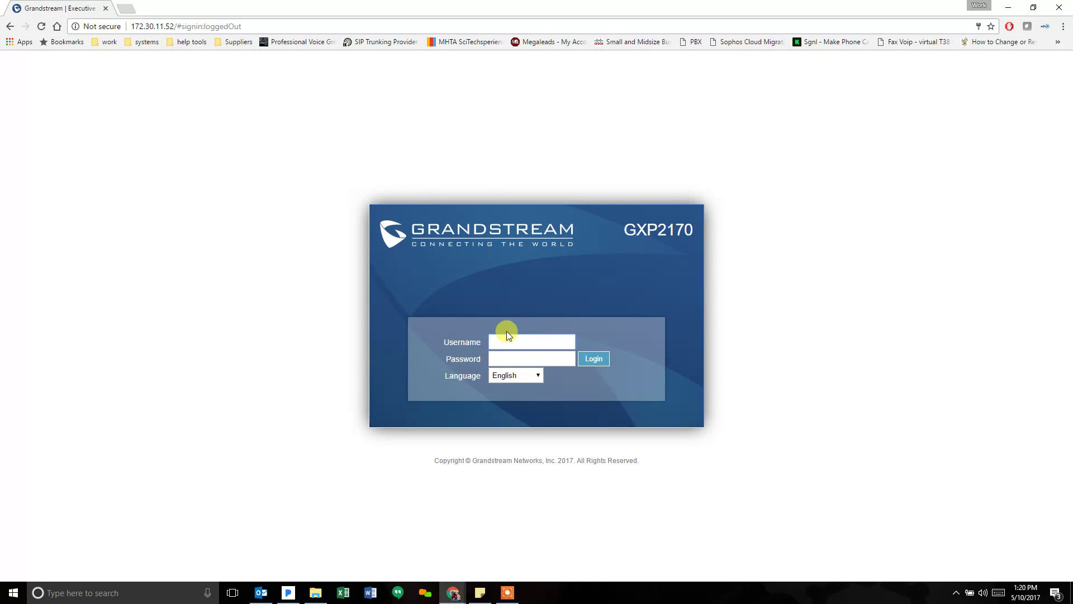
- Log back in to the GXP2170 as admin with the phone's password
text(min)
key(Tab)
text(admin)
key(Return)
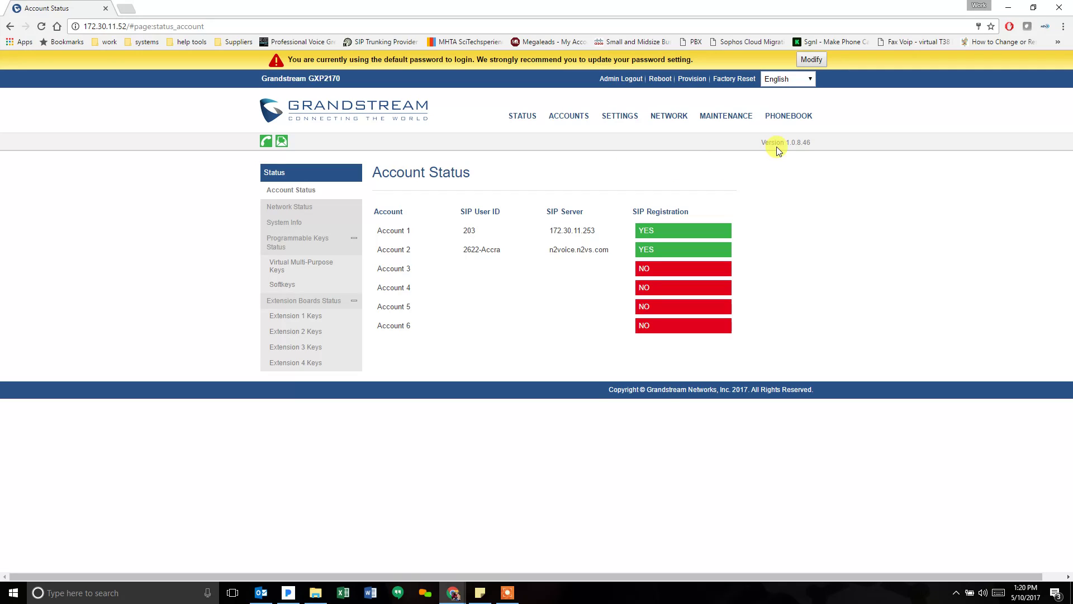
- On Status > System Info, check that the Prog firmware version reads 1.0.8.47
drag(799, 141, 812, 144)
click(811, 137)
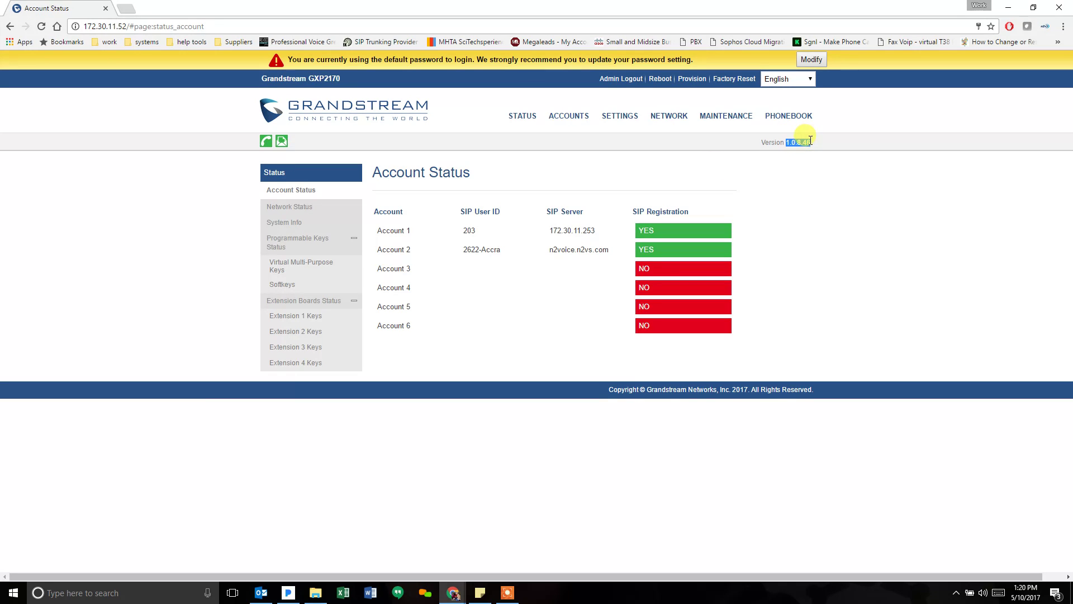
mouse_move(511, 118)
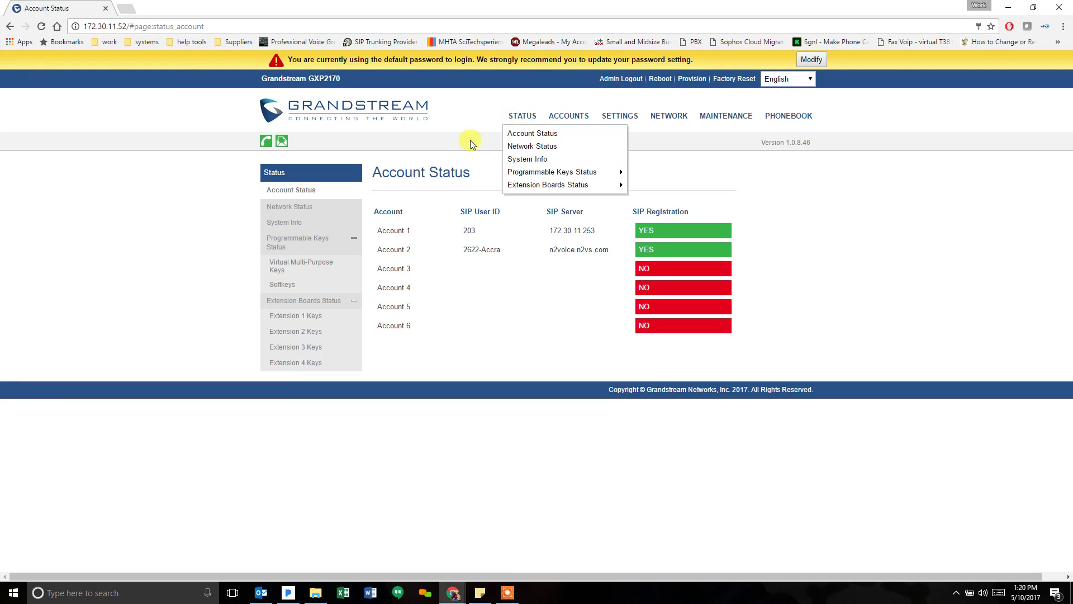
click(517, 138)
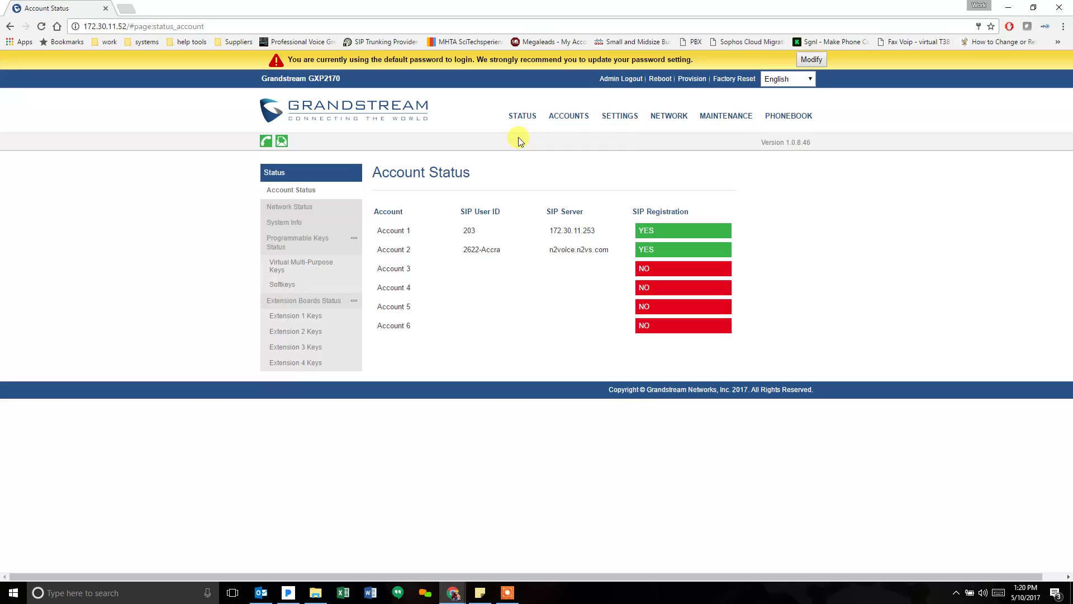
click(302, 222)
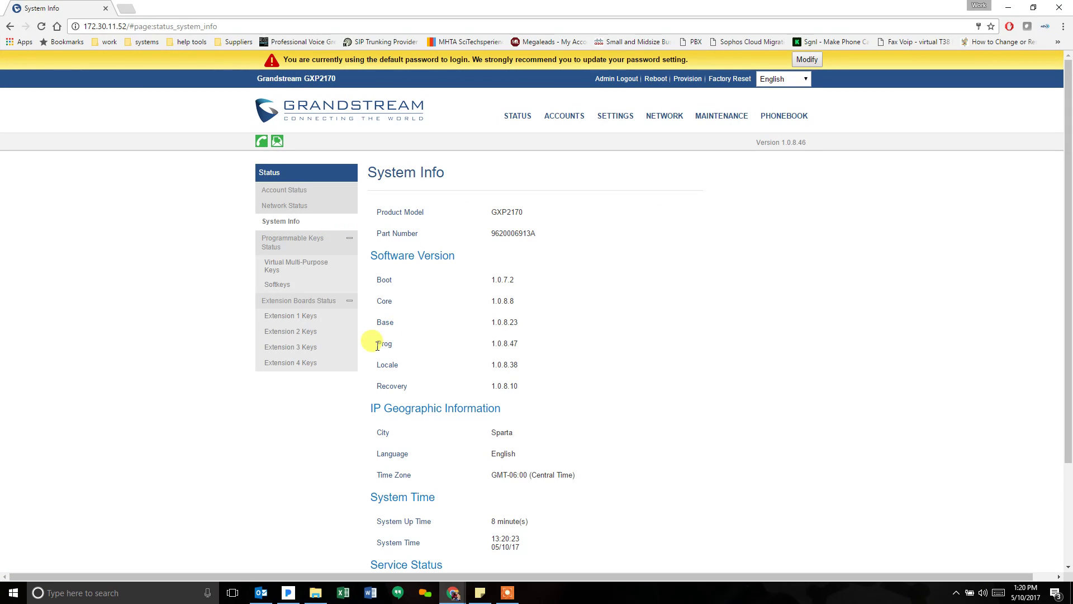
drag(378, 342, 526, 343)
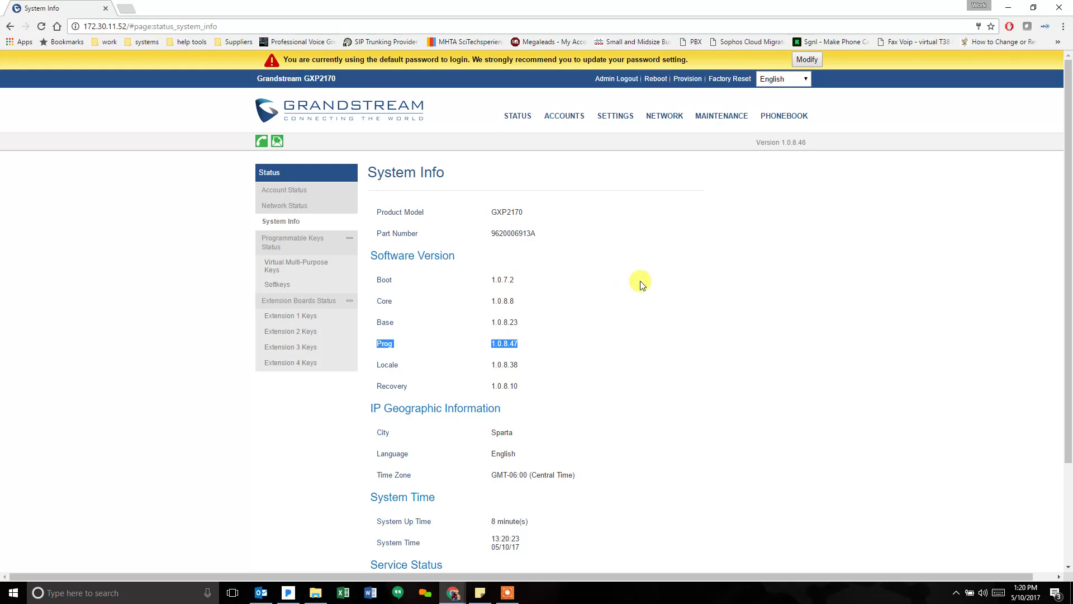
mouse_move(791, 118)
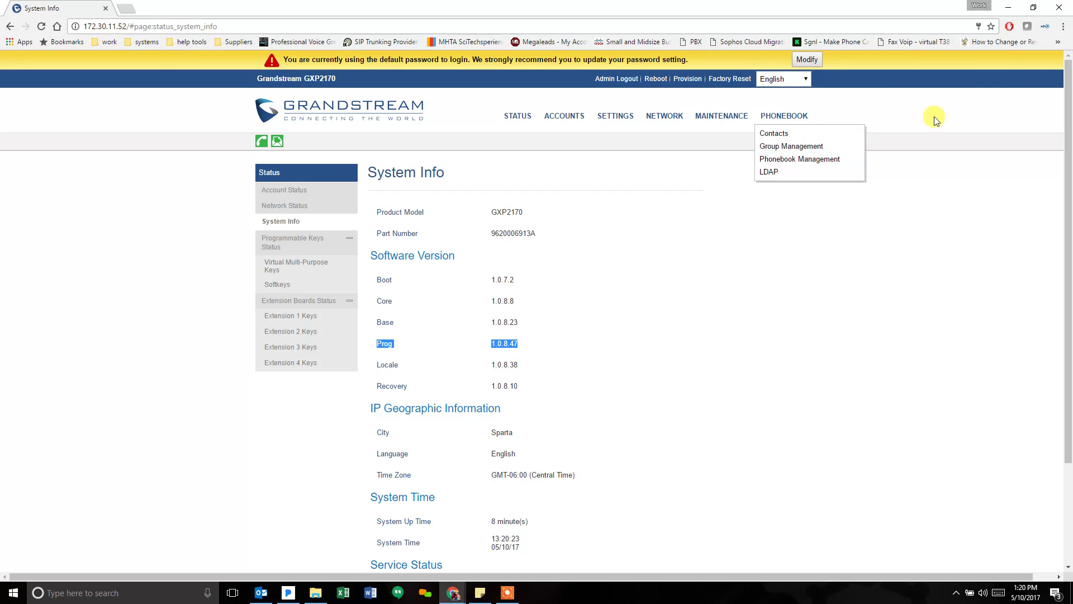
click(1063, 28)
- Clear Chrome browsing data from the beginning of time, close Settings, and reload the phone page
click(954, 250)
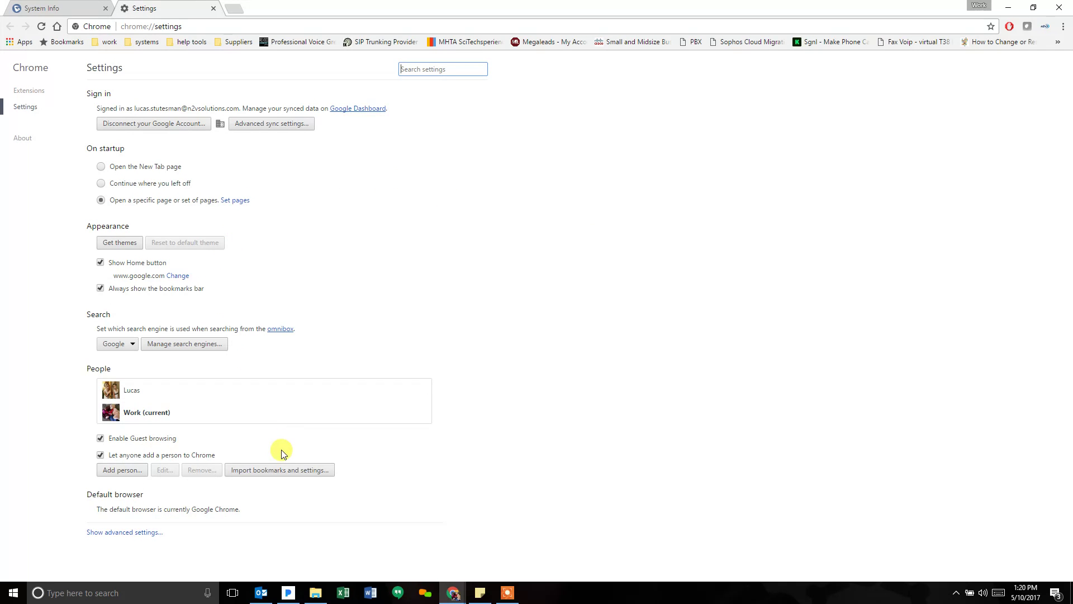
click(158, 532)
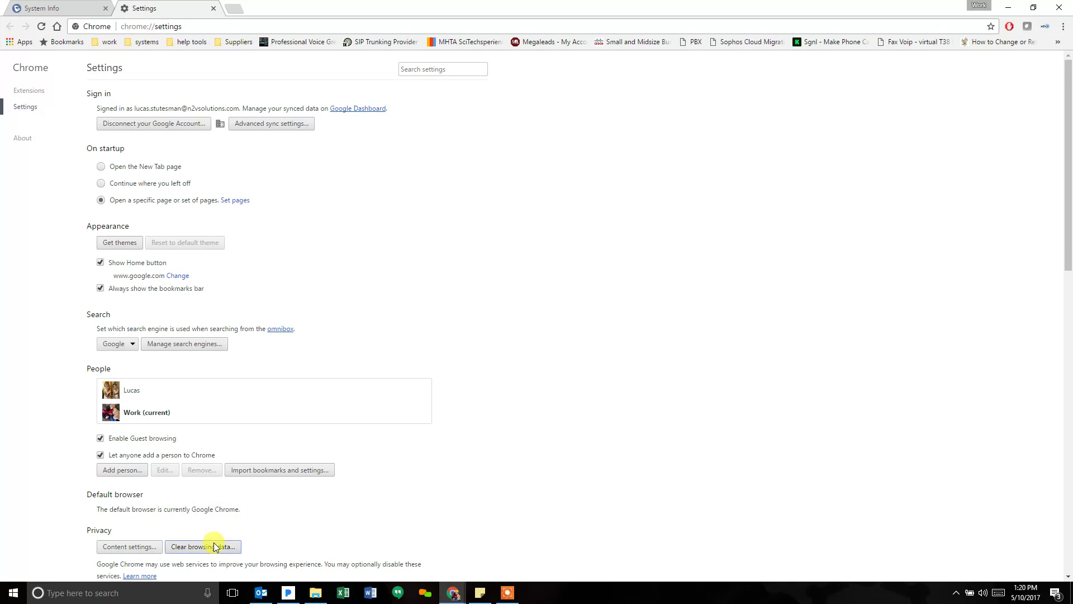
click(217, 545)
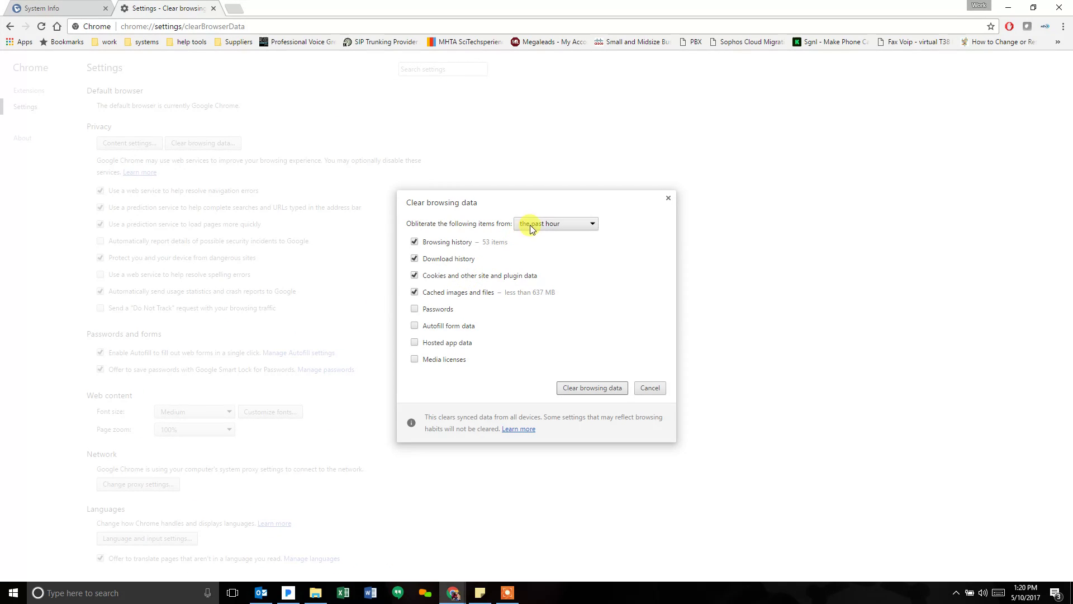
click(534, 225)
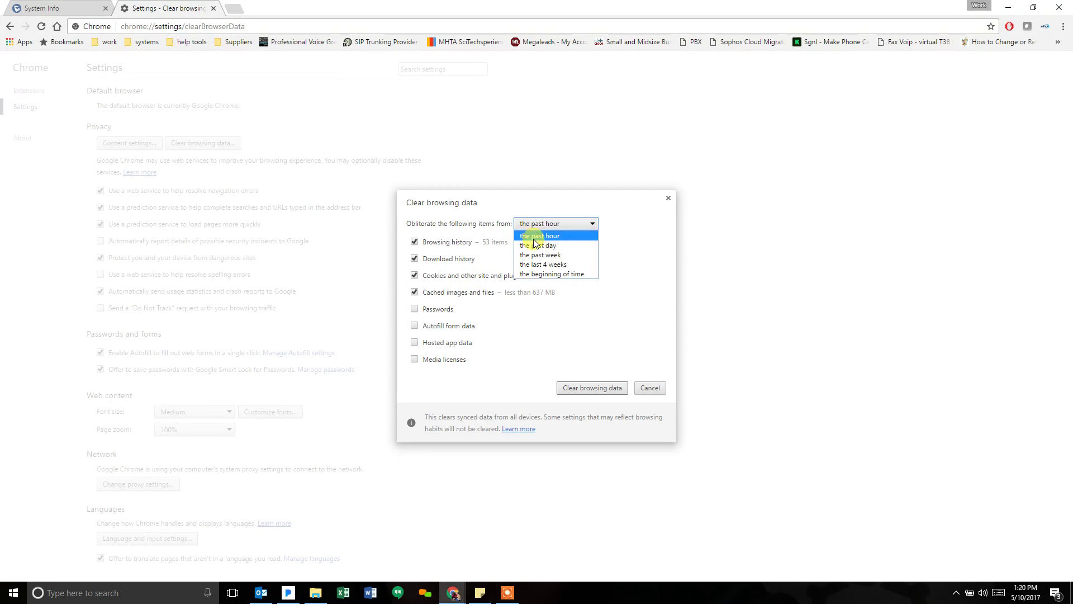
click(541, 274)
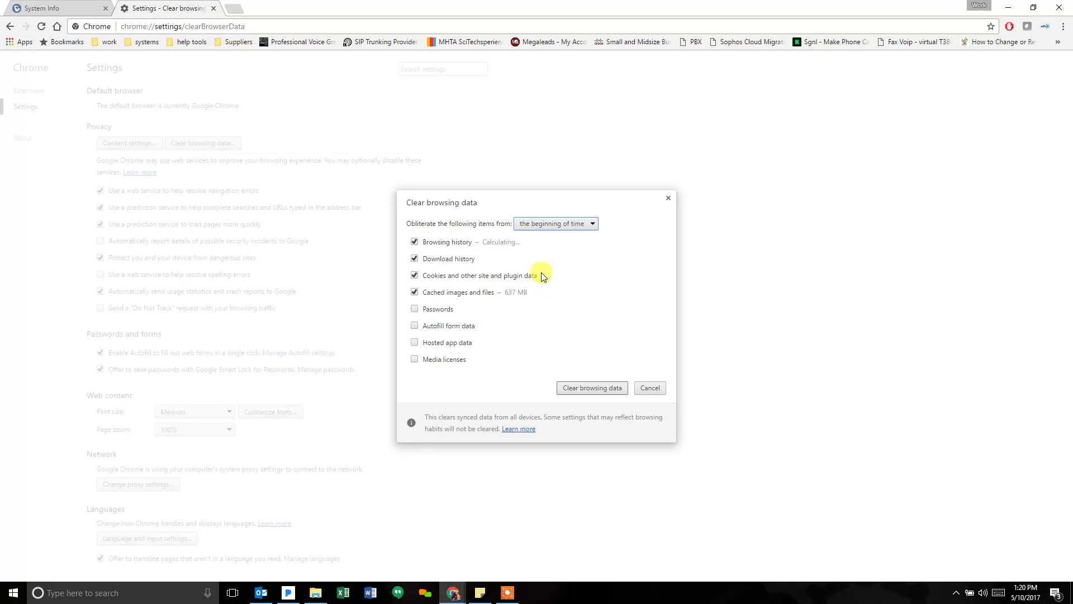
click(592, 388)
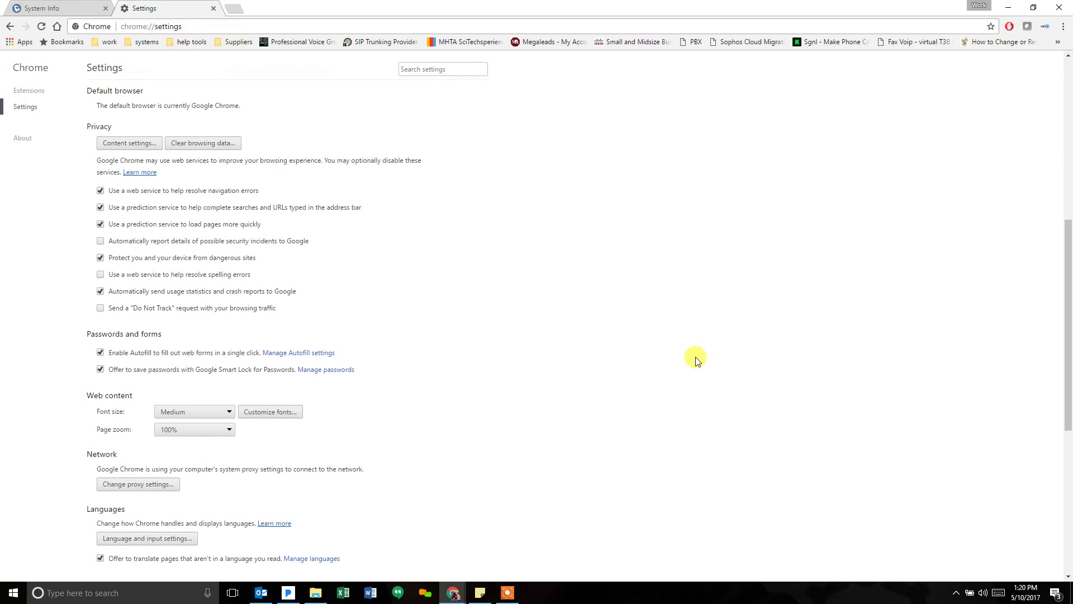
click(213, 9)
click(40, 26)
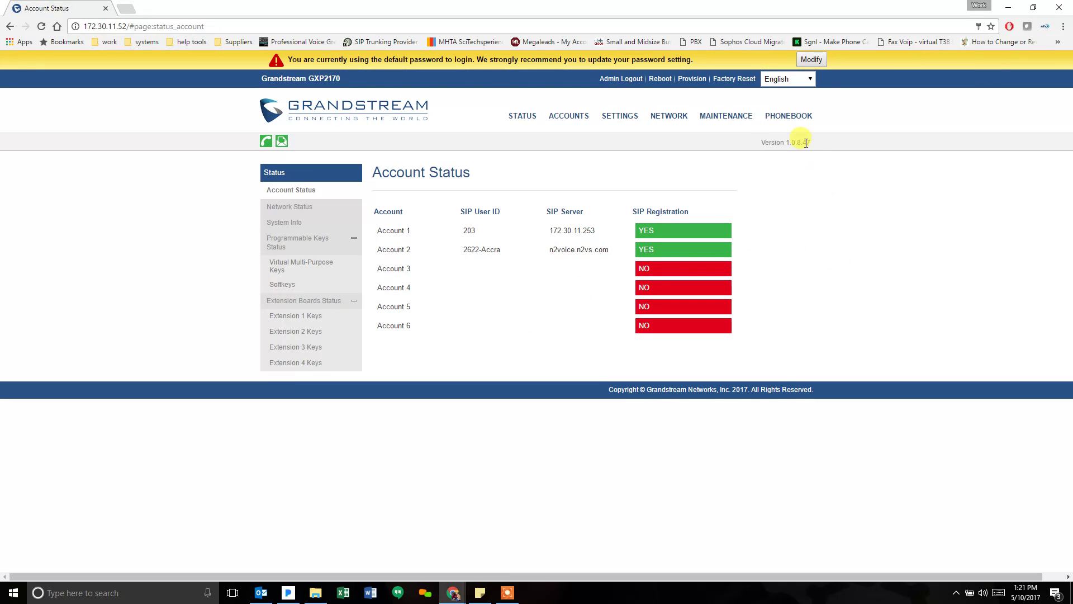
- Confirm the header and System Info both report firmware version 1.0.8.47
drag(792, 142, 815, 145)
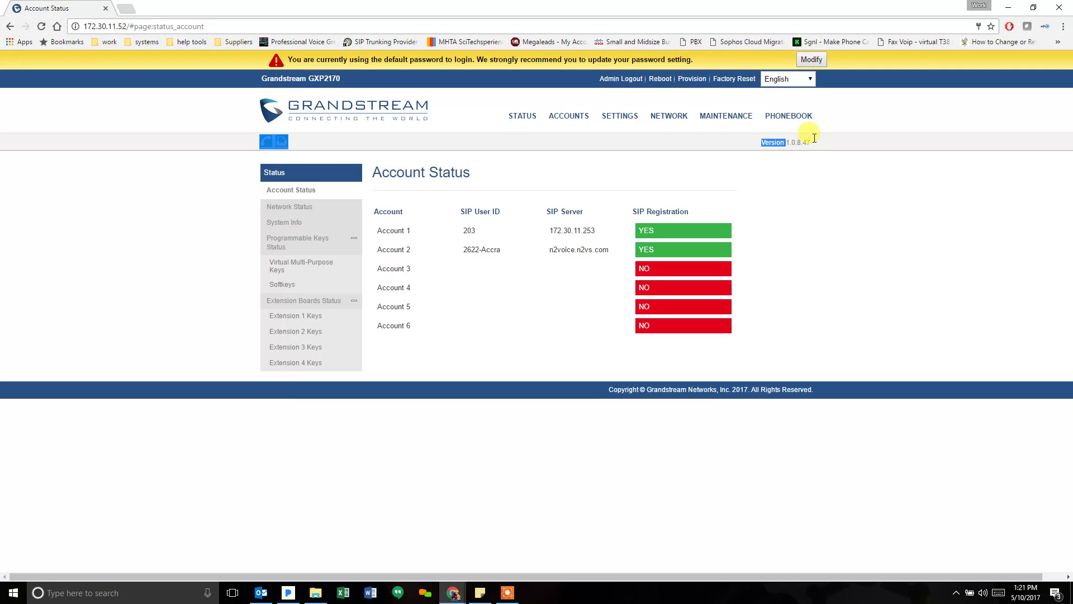
double_click(808, 142)
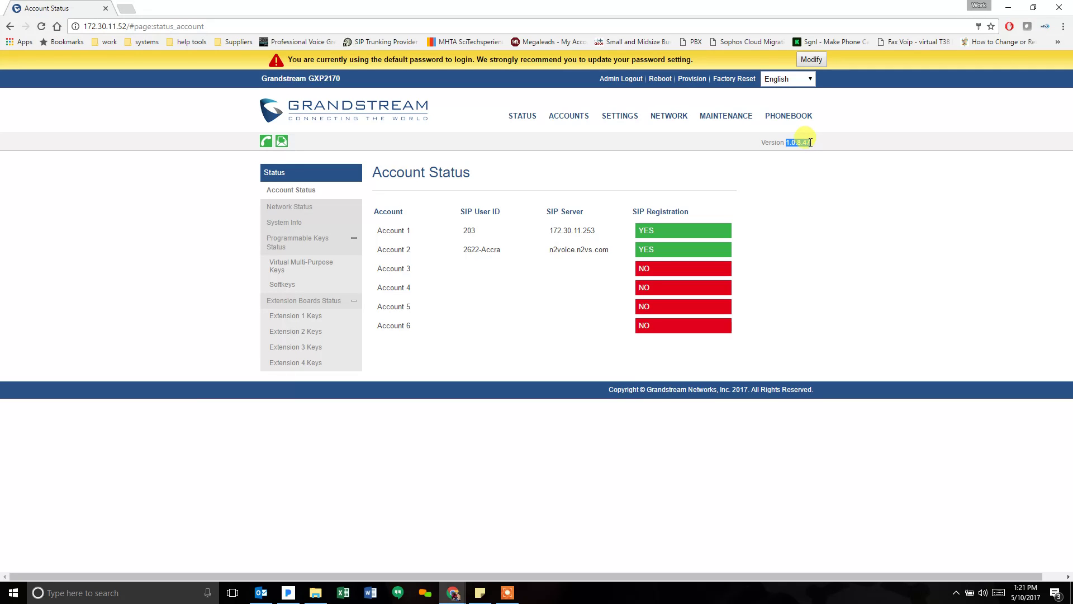
click(803, 177)
mouse_move(526, 120)
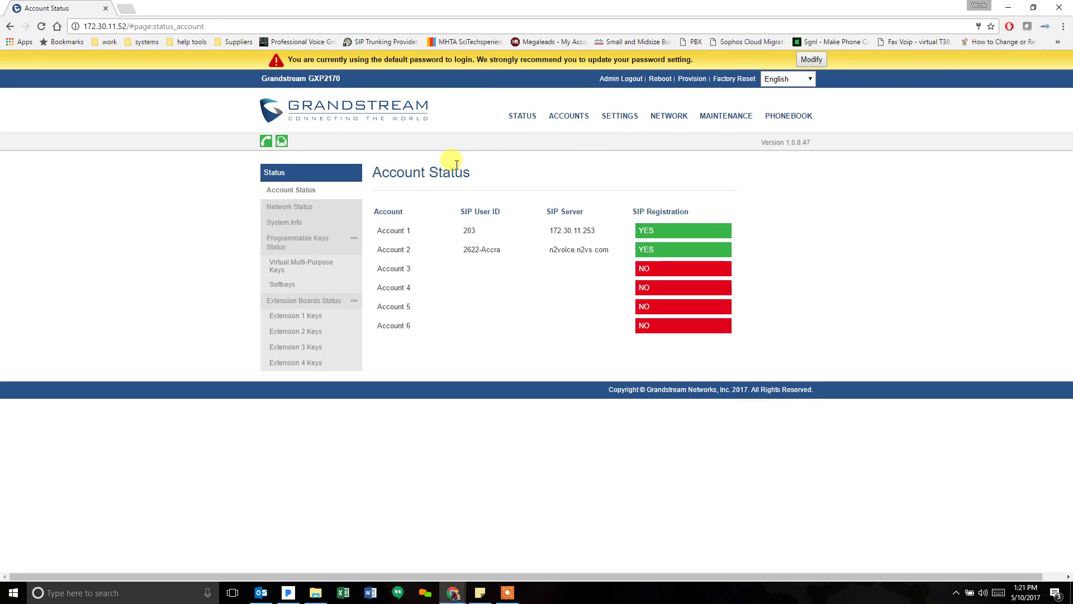
click(276, 223)
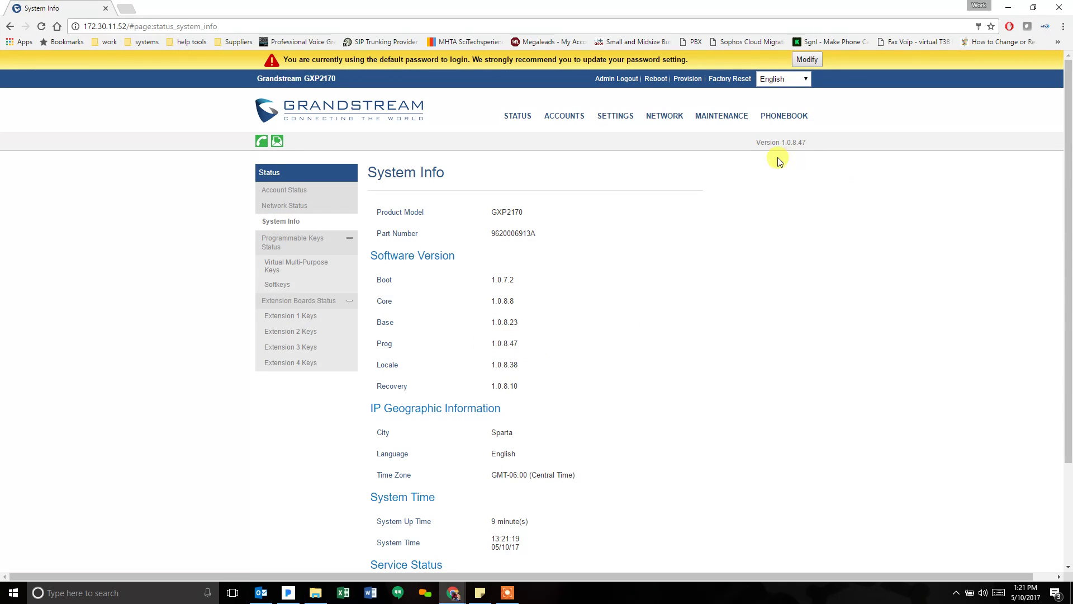
- Open Maintenance > Upgrade and Provisioning and scroll through its settings
mouse_move(740, 114)
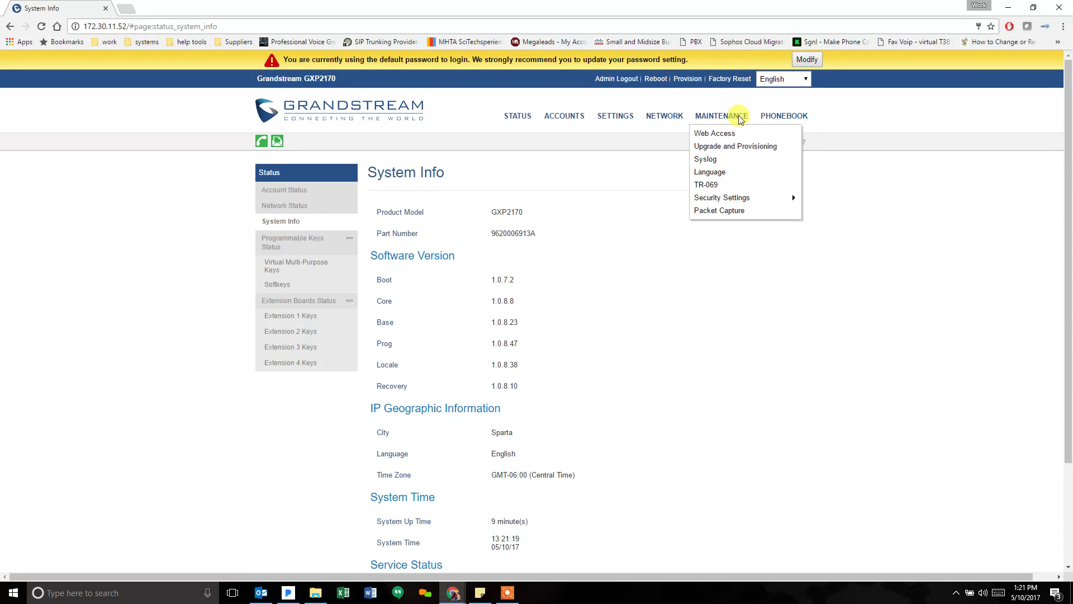
click(729, 144)
scroll(643, 327, down, 6)
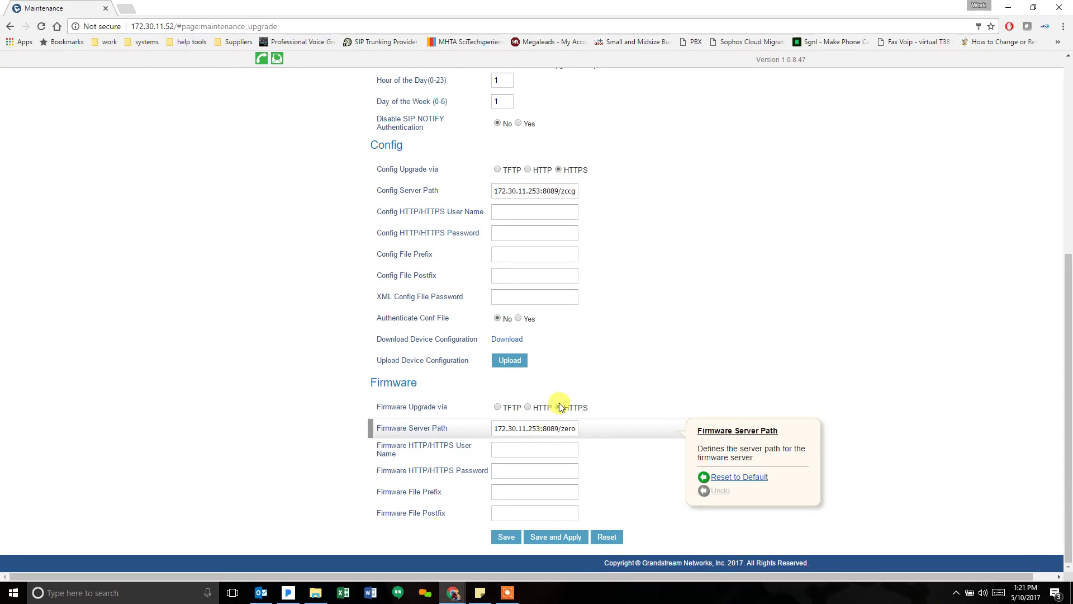
scroll(335, 212, up, 5)
scroll(337, 216, up, 1)
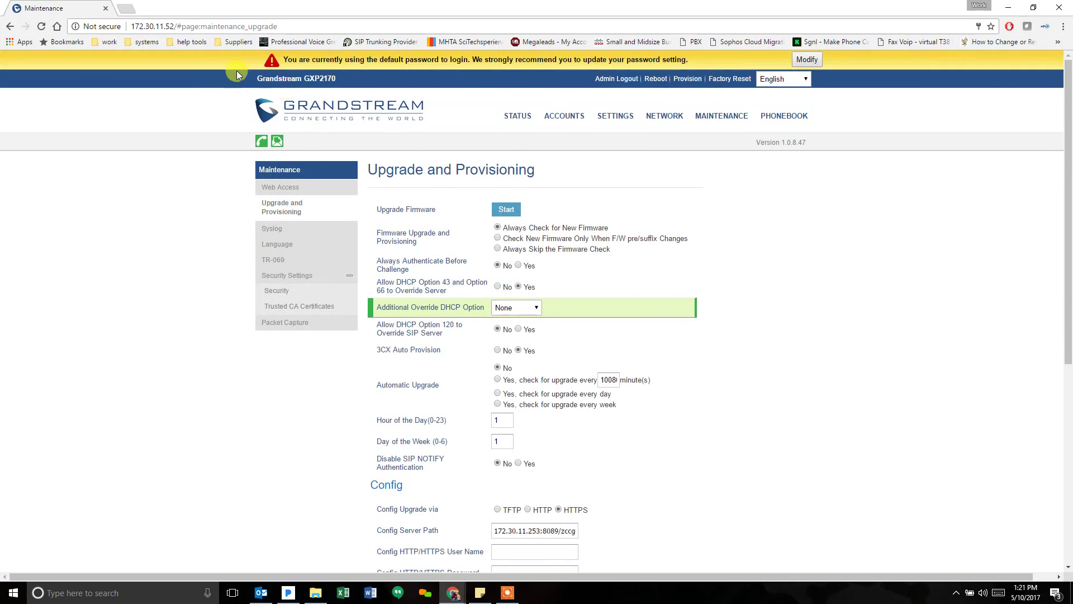
- In the UCM6202 window, log in with the admin username and its password
mouse_move(456, 593)
click(407, 556)
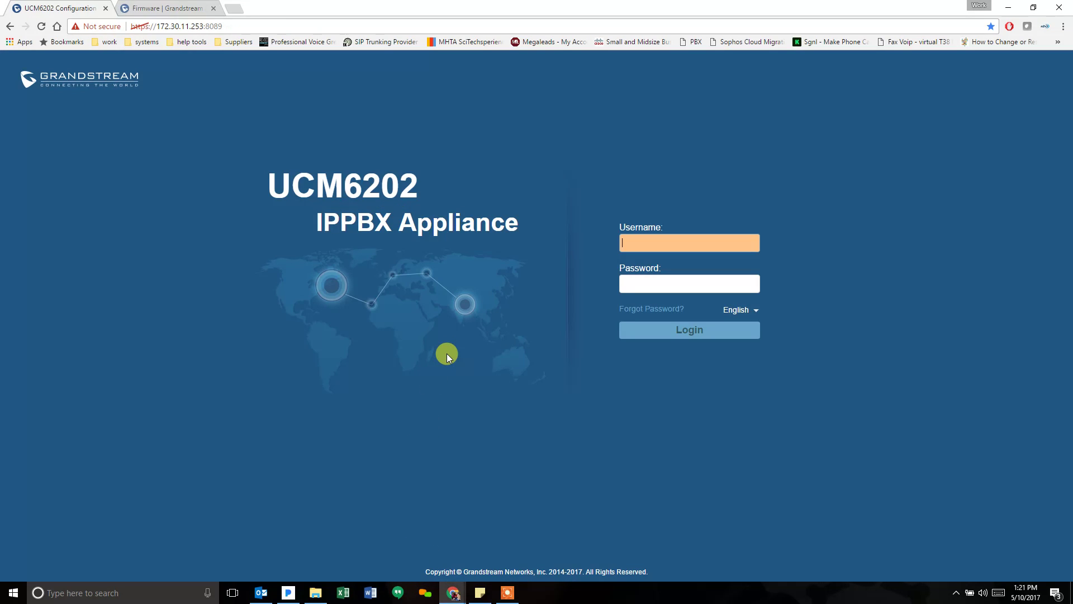
text(admin)
key(Tab)
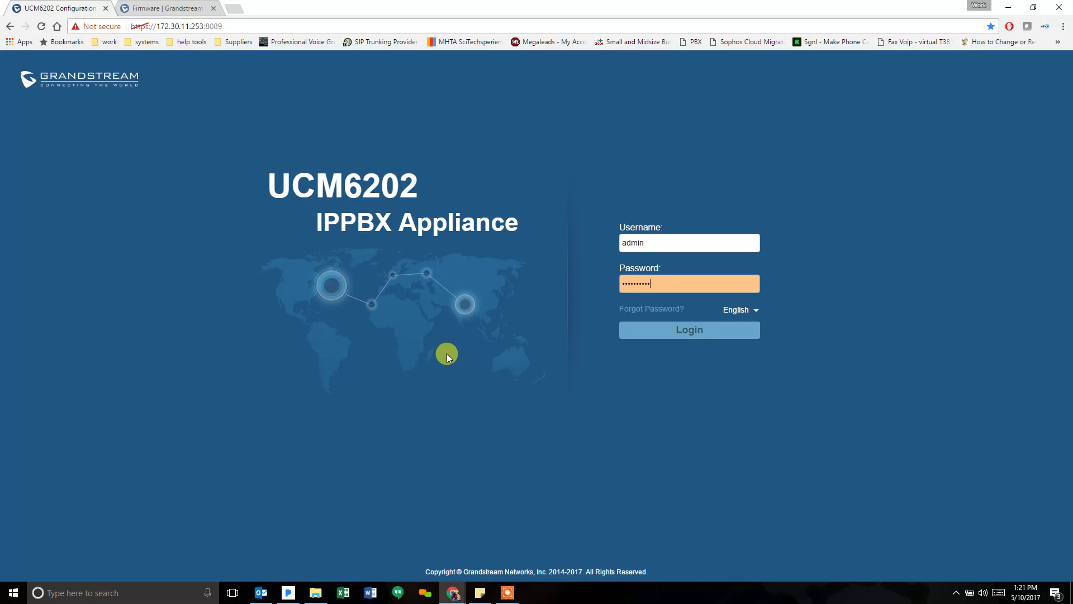
key(Return)
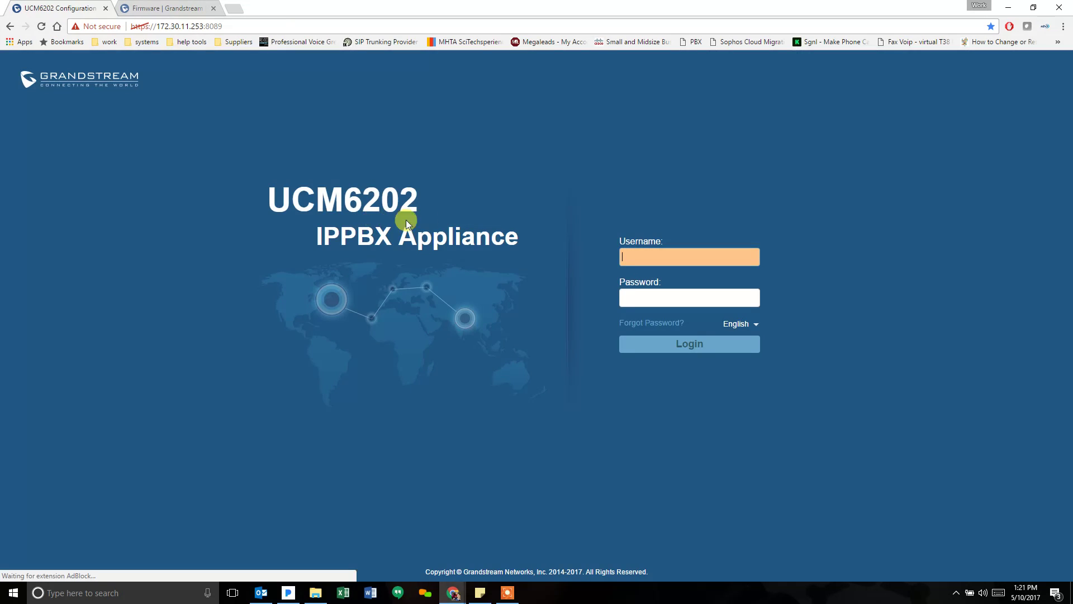
text(admin)
key(Tab)
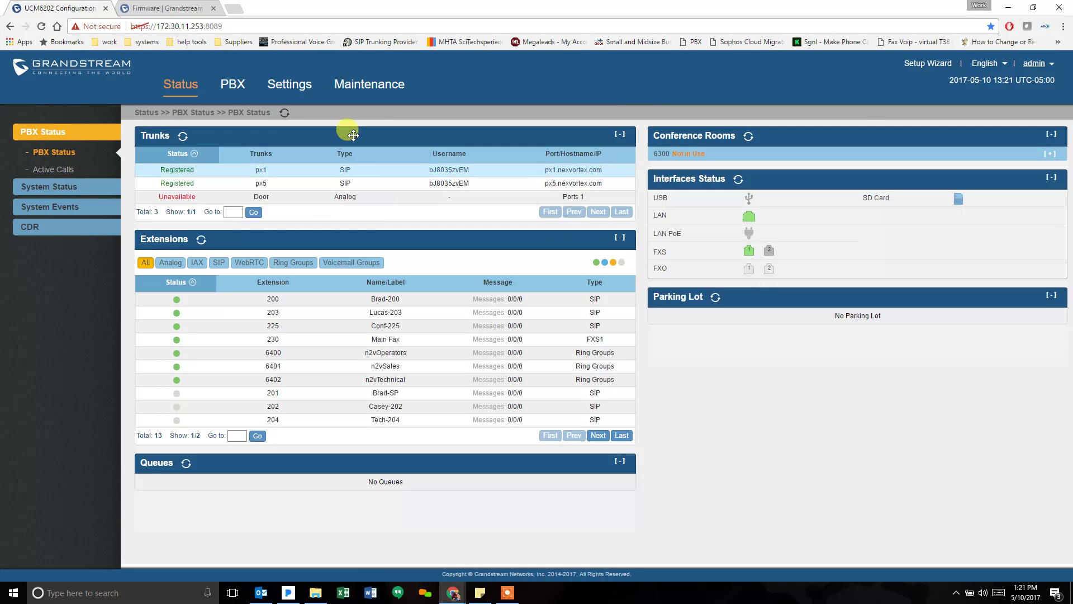
- Go to the PBX tab, then open Zero Config > Zero Config in the sidebar
click(232, 84)
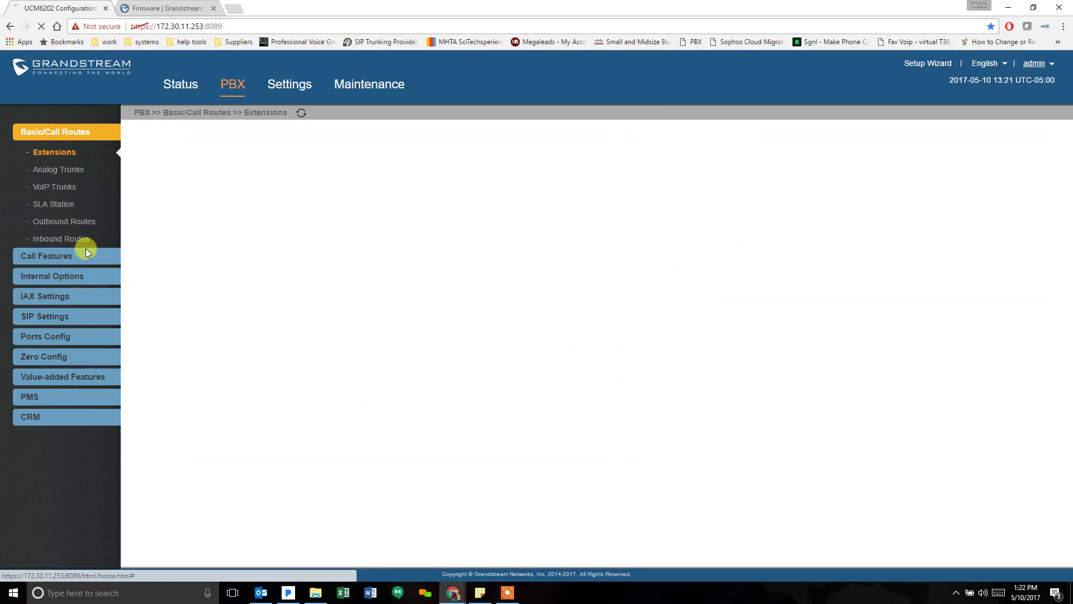
mouse_move(63, 258)
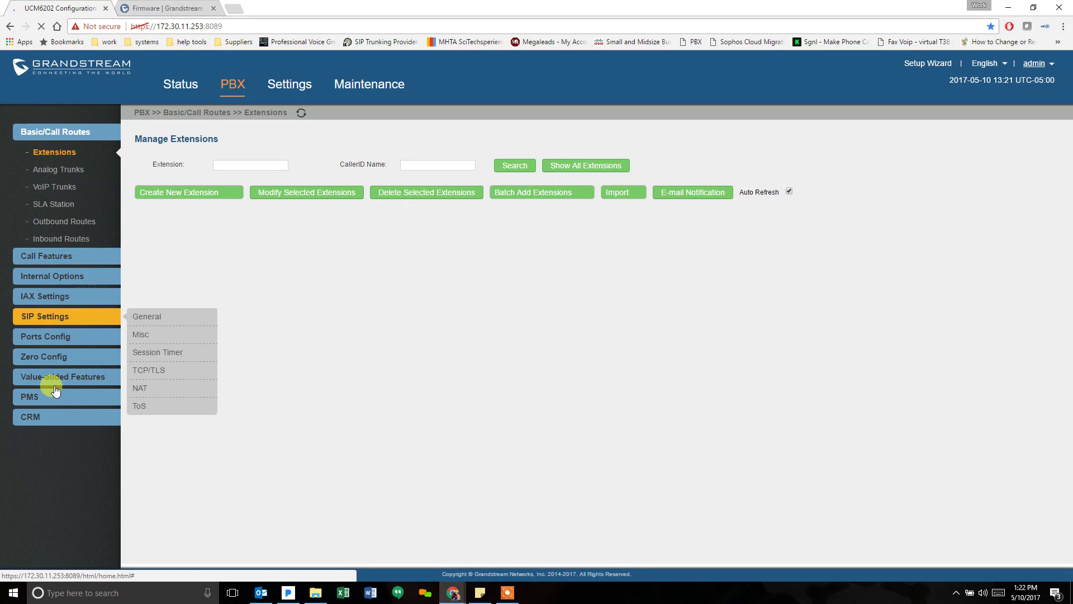
click(55, 357)
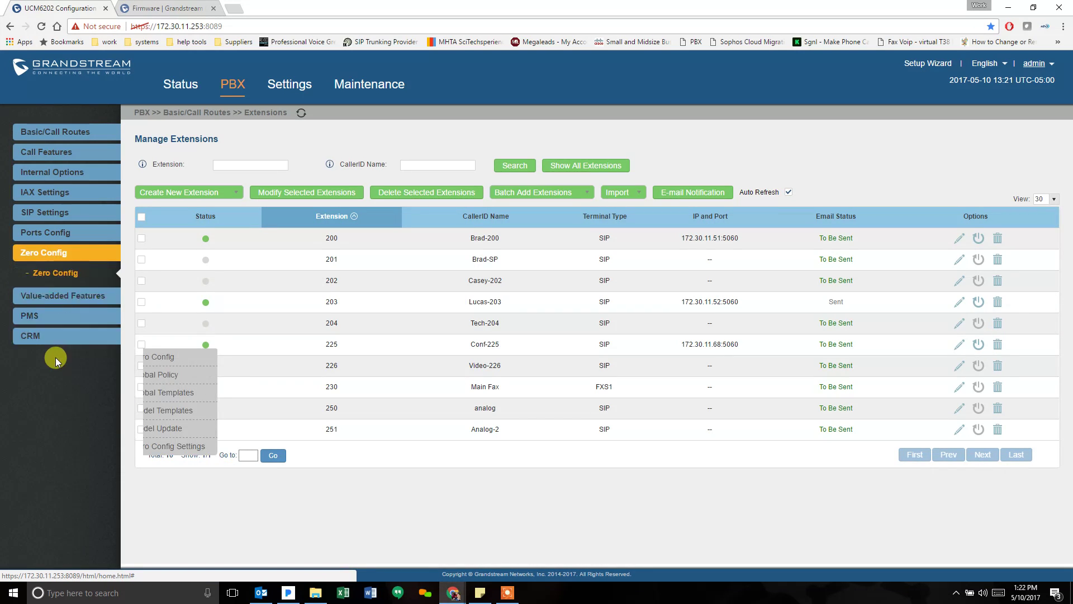